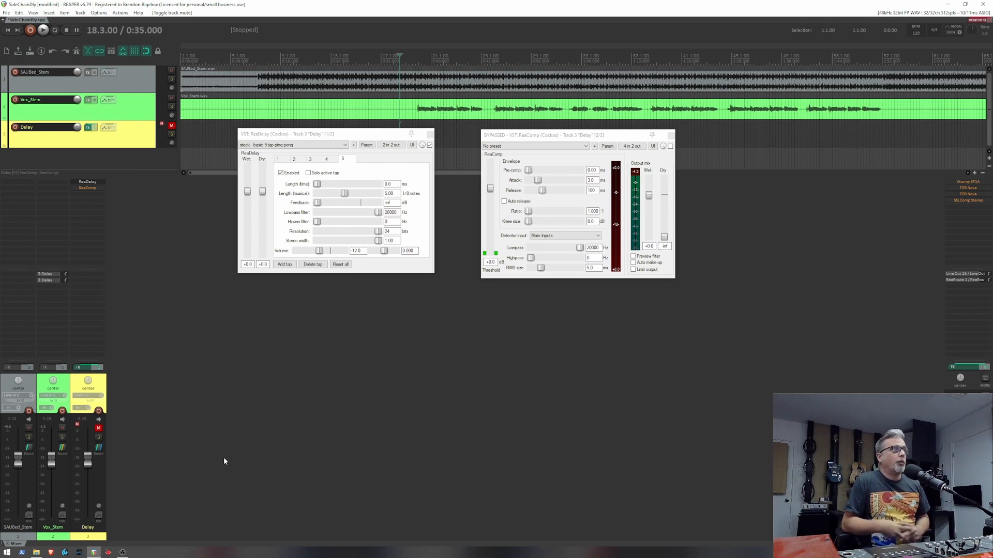
- Audition the backing track with Vox_Stem temporarily muted, and restore the vocal
{"action": "left_click", "coordinate": [62, 429]}
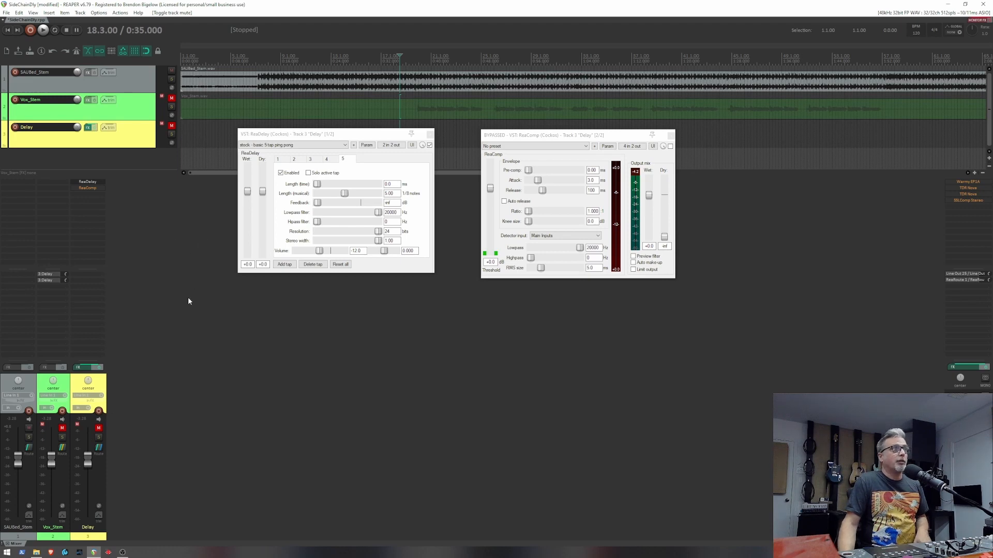
{"action": "key", "text": "space"}
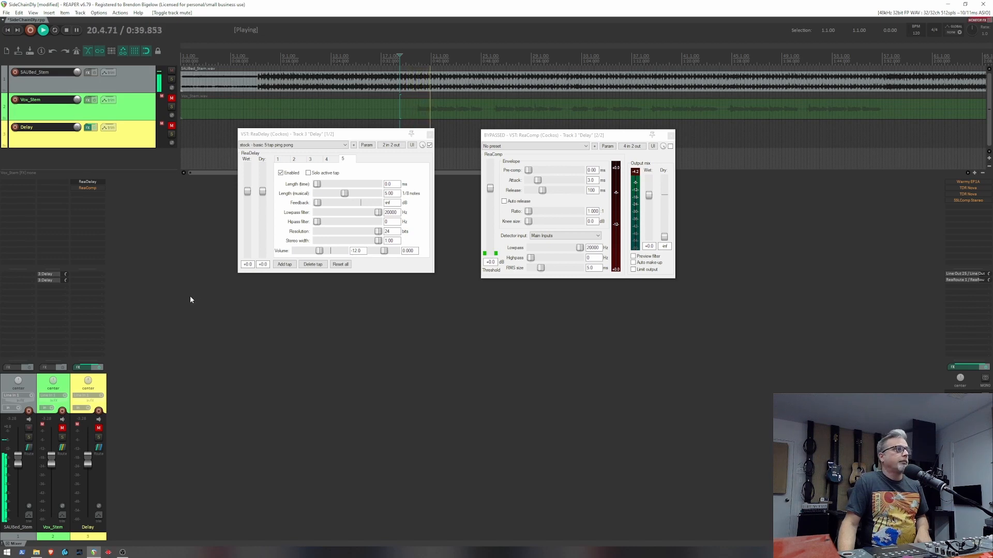
{"action": "key", "text": "space"}
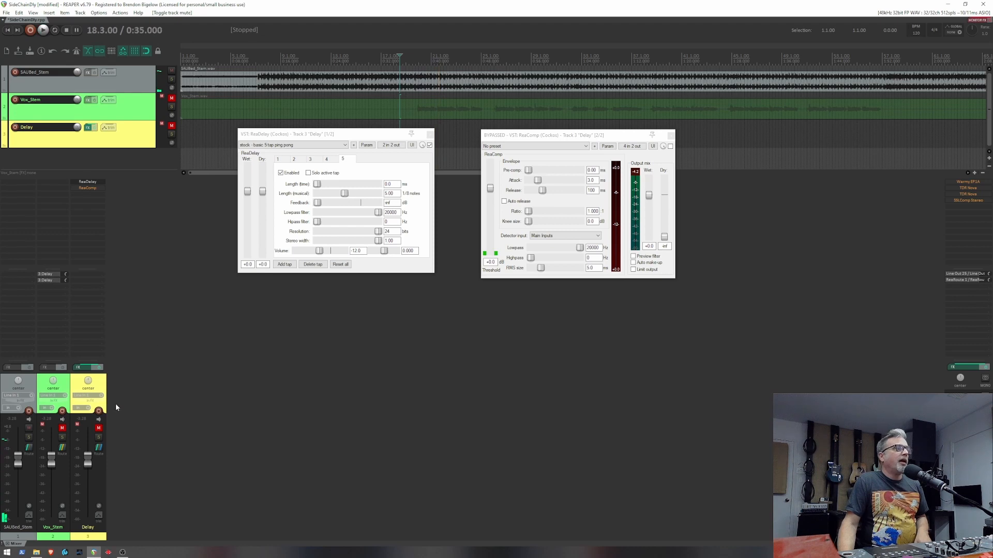
{"action": "left_click", "coordinate": [62, 429]}
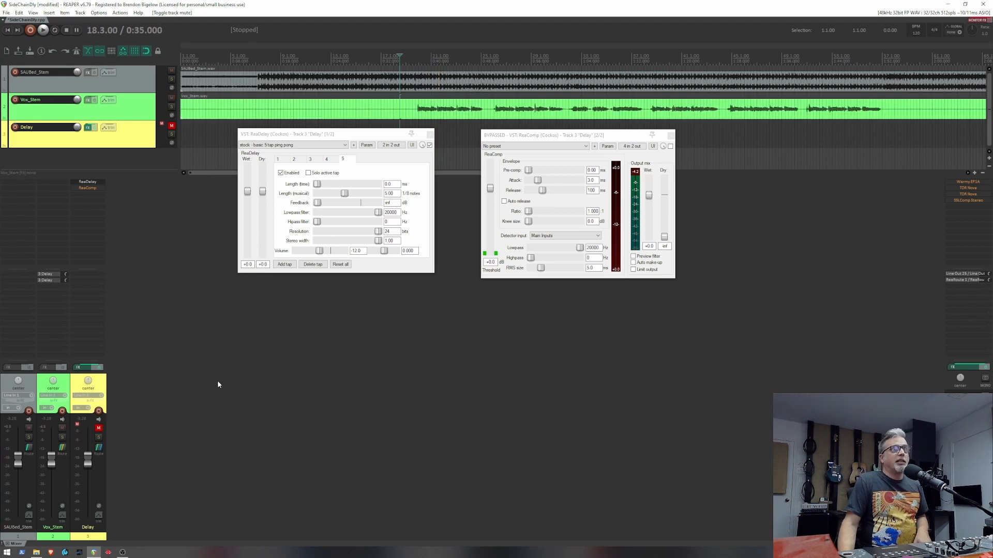
- Play the mix with the vocal and lower the SAUBed_Stem volume to about -5.17 dB
{"action": "key", "text": "space"}
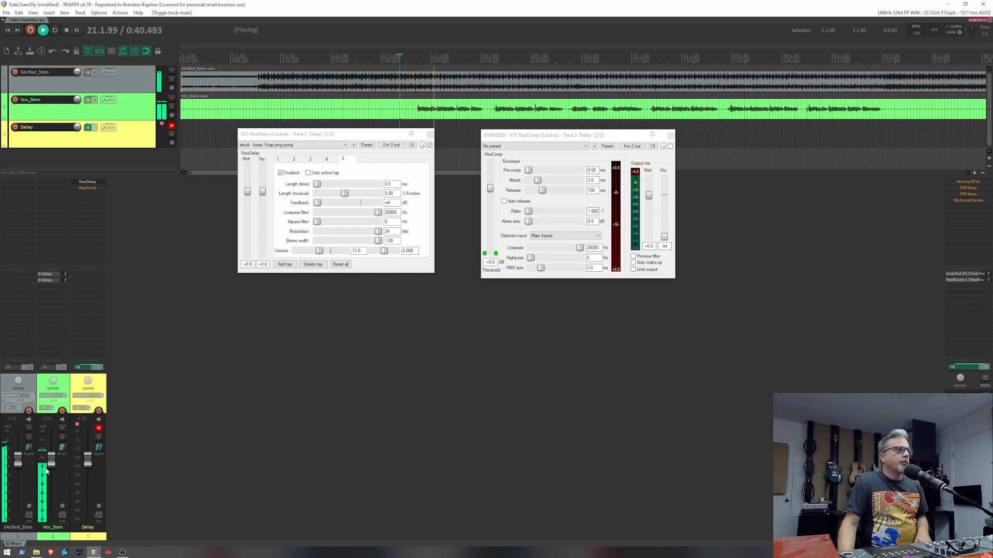
{"action": "key", "text": "space"}
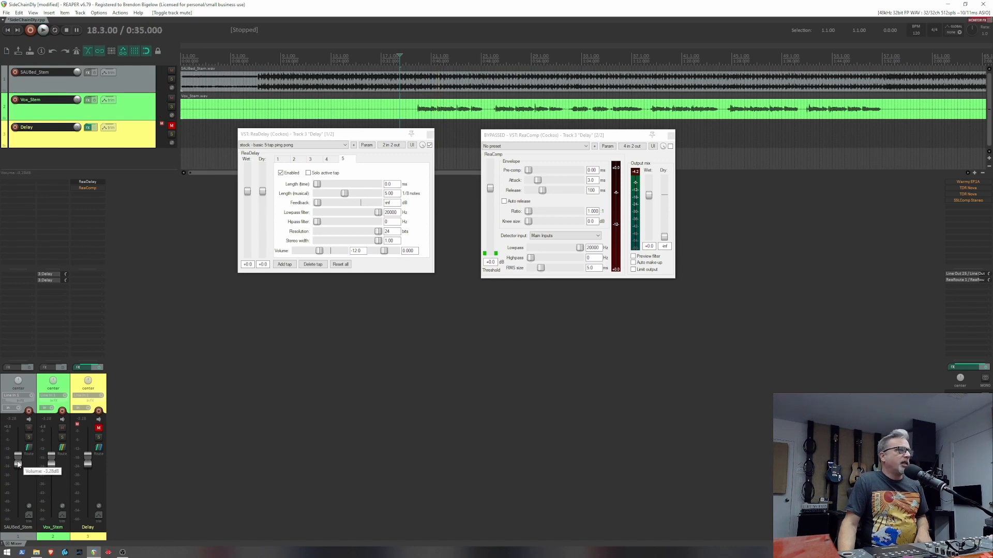
{"action": "scroll", "coordinate": [19, 464], "scroll_direction": "down", "scroll_amount": 2}
{"action": "left_click_drag", "start_coordinate": [18, 465], "coordinate": [18, 467]}
{"action": "scroll", "coordinate": [18, 467], "scroll_direction": "up", "scroll_amount": 1}
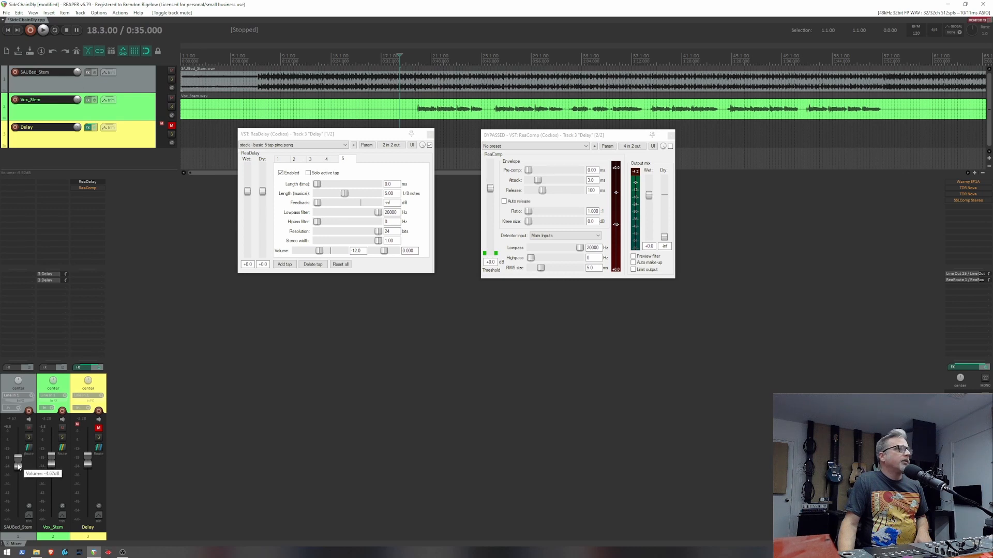
{"action": "key", "text": "space"}
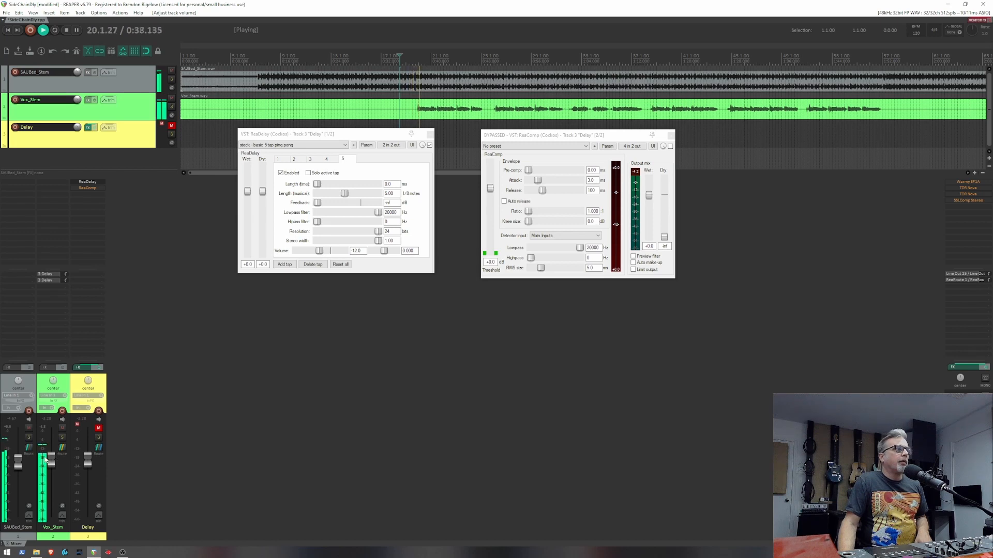
{"action": "scroll", "coordinate": [19, 469], "scroll_direction": "down", "scroll_amount": 6}
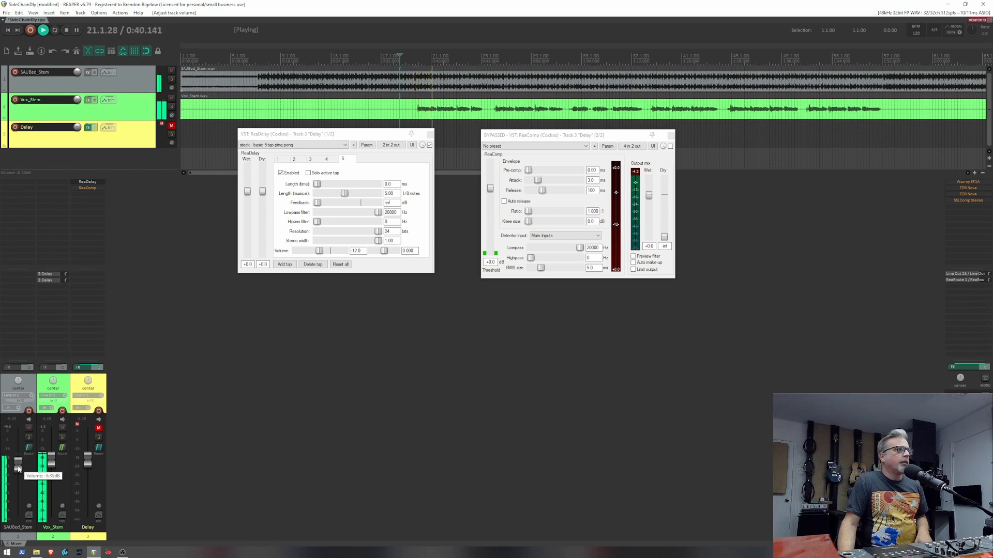
{"action": "left_click_drag", "start_coordinate": [19, 468], "coordinate": [21, 467]}
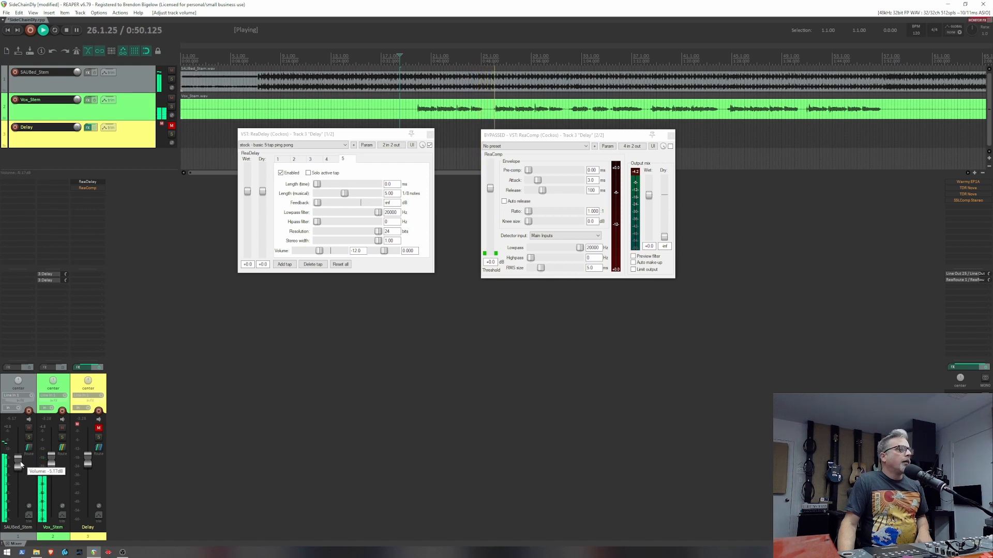
{"action": "key", "text": "space"}
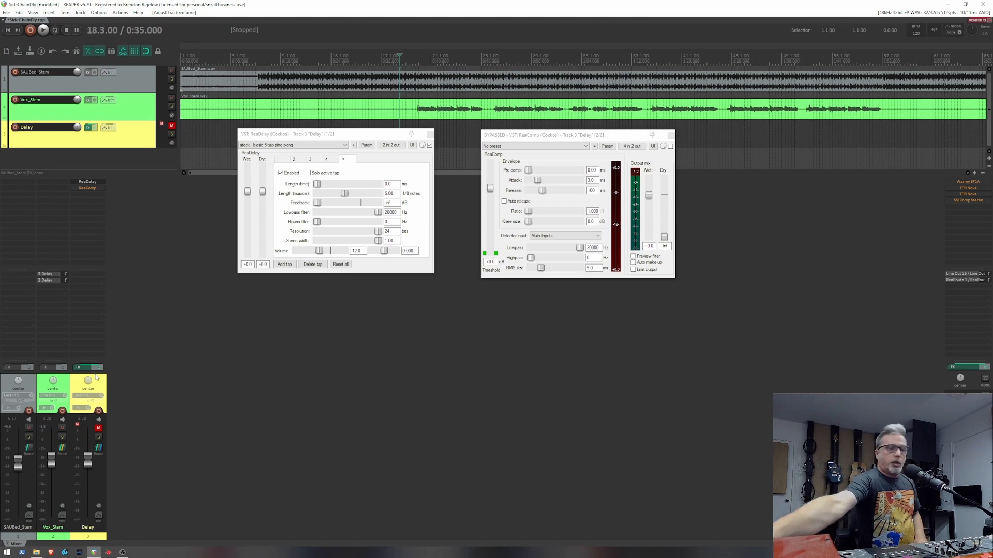
- Play the dry mix briefly, unmute the Delay track, and play the mix again with the delayed vocal
{"action": "key", "text": "space"}
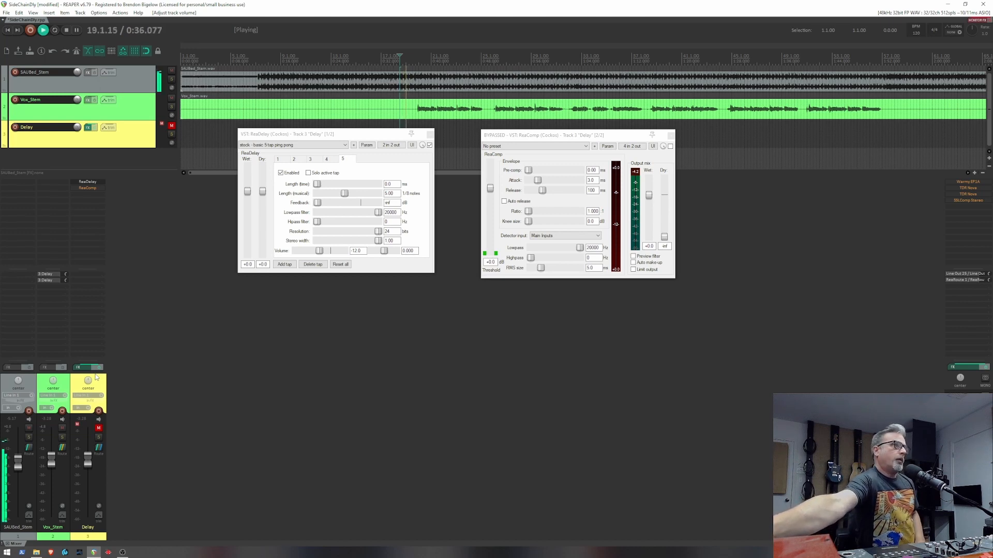
{"action": "key", "text": "space"}
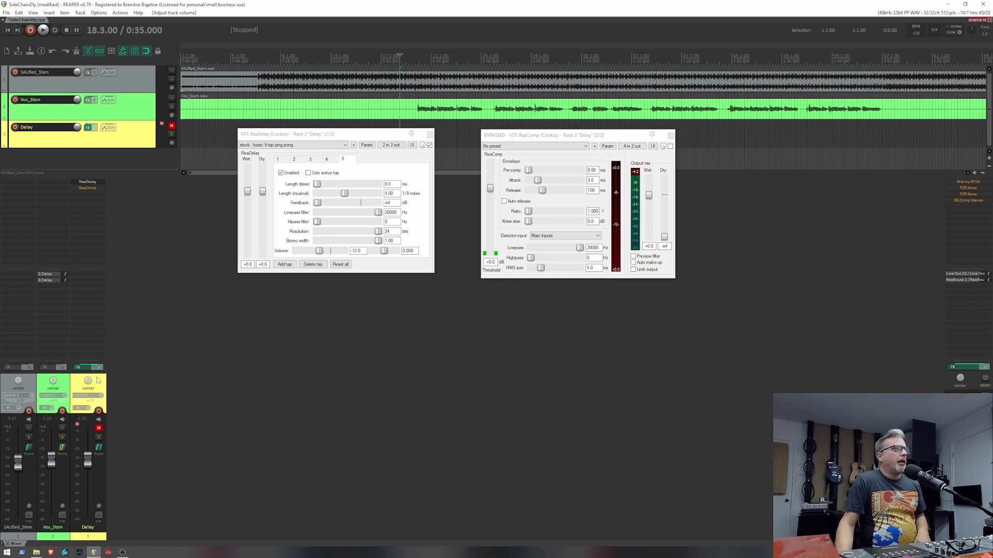
{"action": "left_click", "coordinate": [98, 428]}
{"action": "key", "text": "space"}
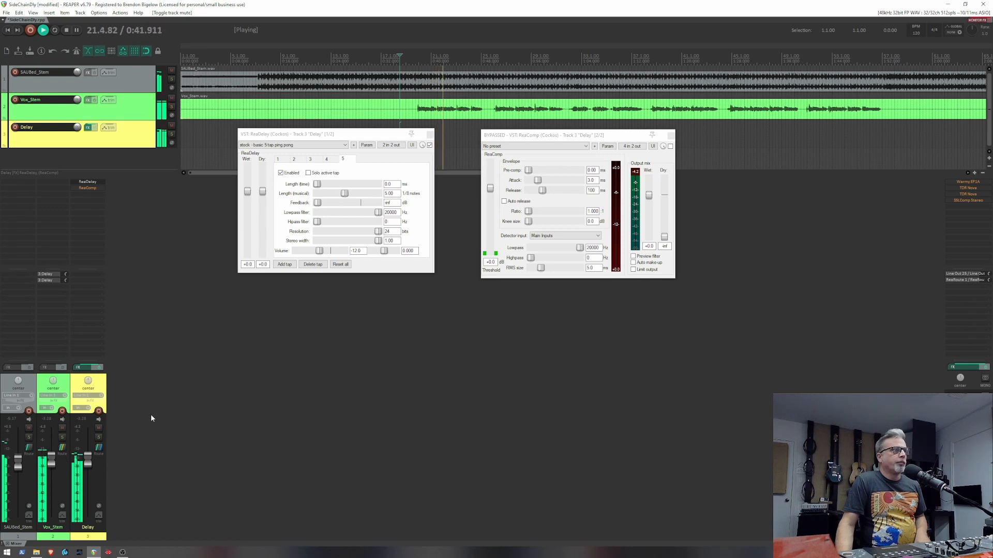
{"action": "key", "text": "space"}
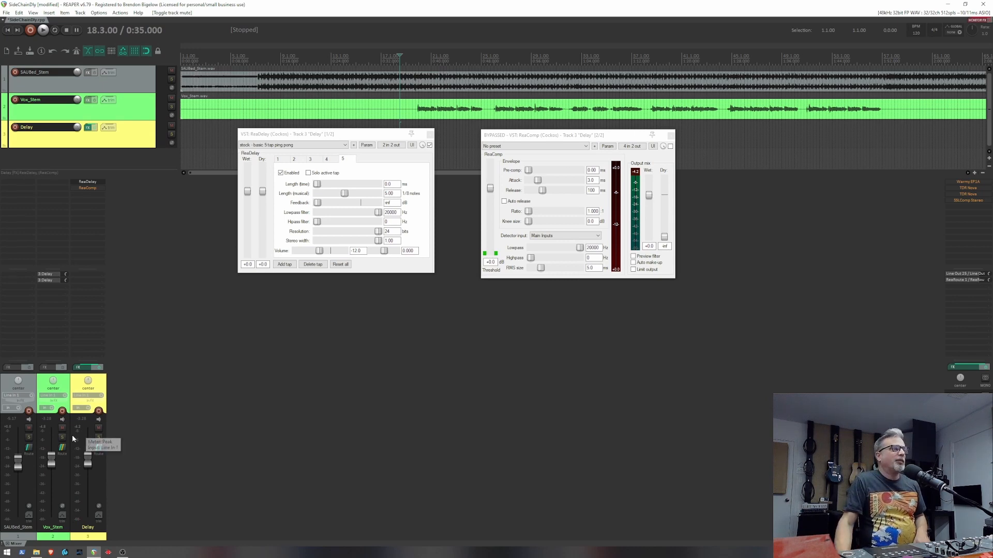
- Mute SAUBed_Stem and play only the vocal and its delay from the vocal's start at 19.4.00
{"action": "left_click", "coordinate": [29, 428]}
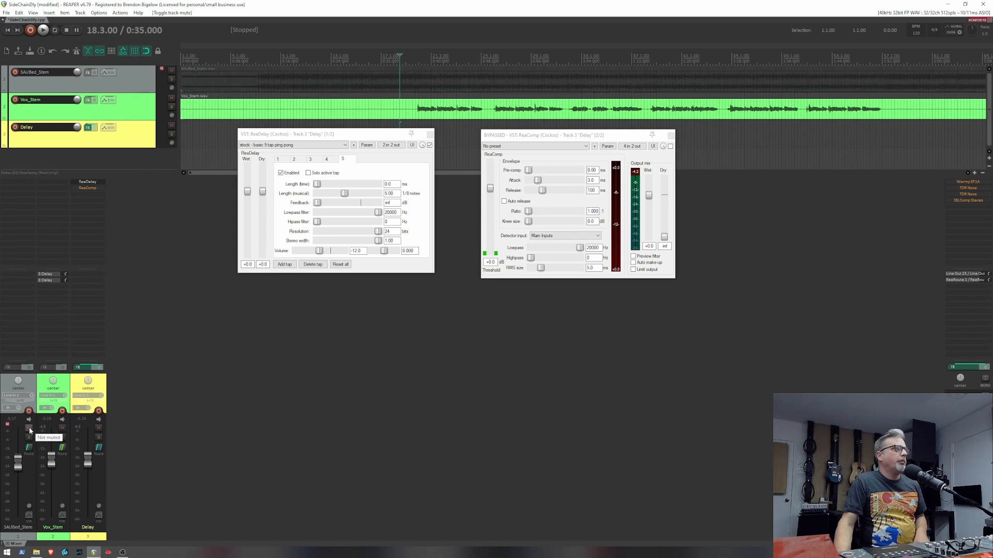
{"action": "left_click", "coordinate": [416, 96]}
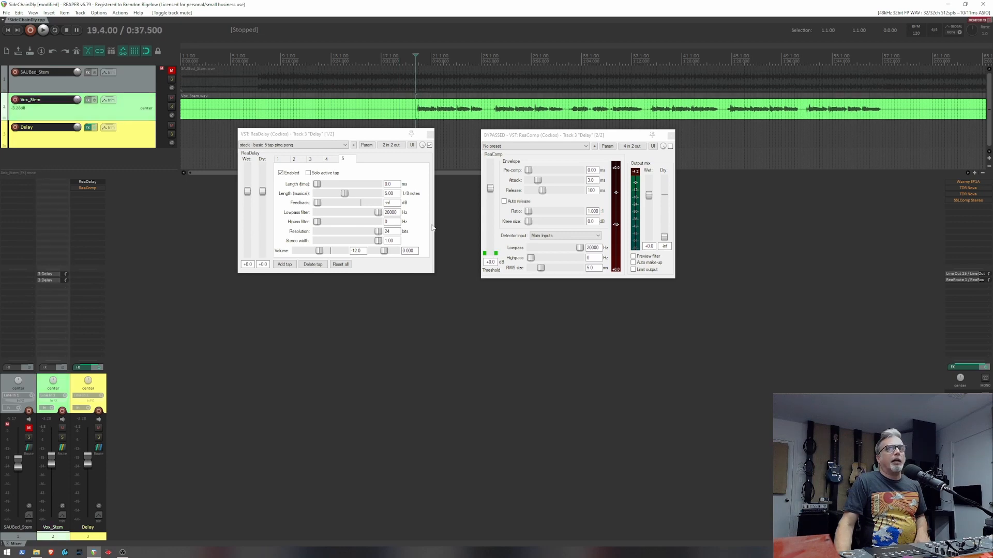
{"action": "key", "text": "space"}
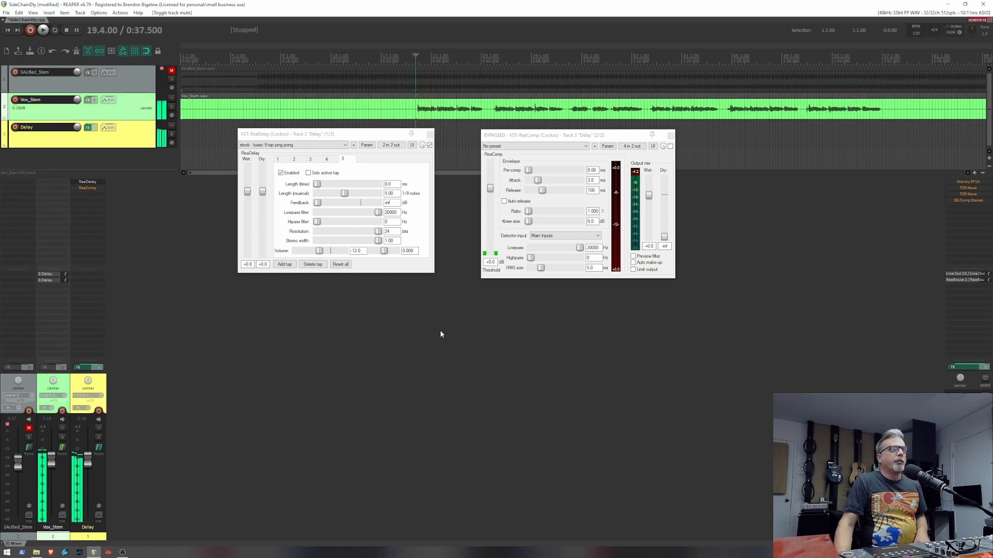
{"action": "key", "text": "space"}
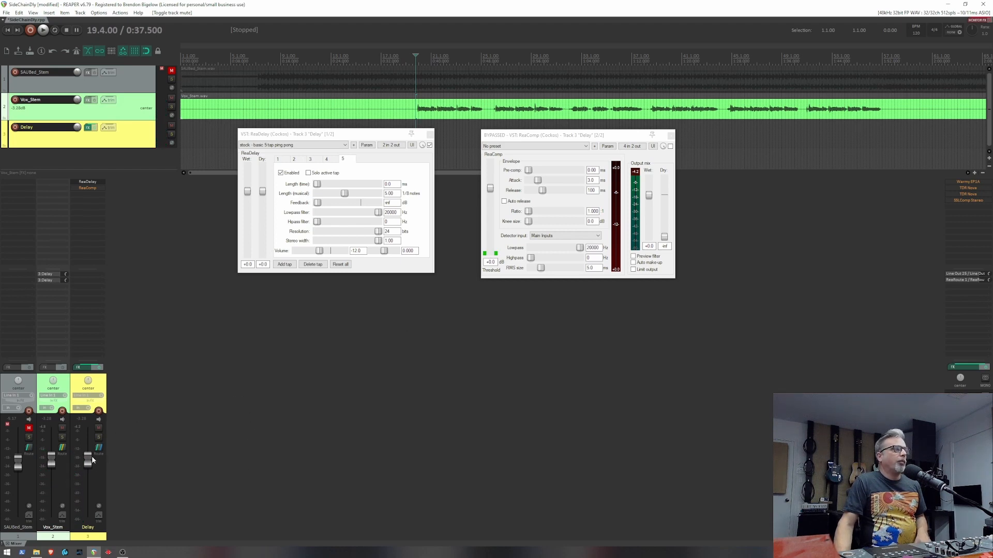
- Lower the Delay track's volume to about -30.5 dB and play the vocal with it
{"action": "mouse_move", "coordinate": [89, 461]}
{"action": "left_click_drag", "start_coordinate": [89, 461], "coordinate": [87, 495]}
{"action": "key", "text": "space"}
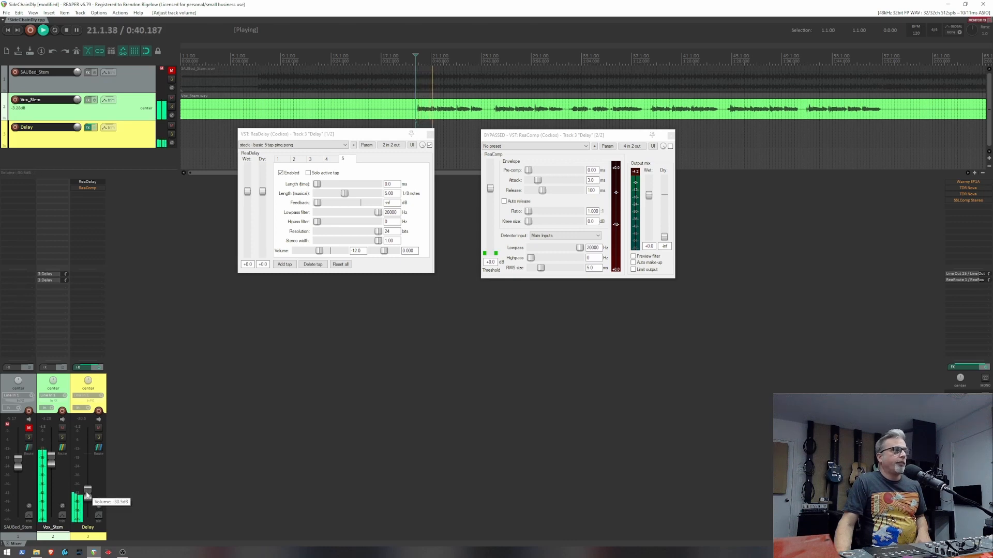
{"action": "key", "text": "space"}
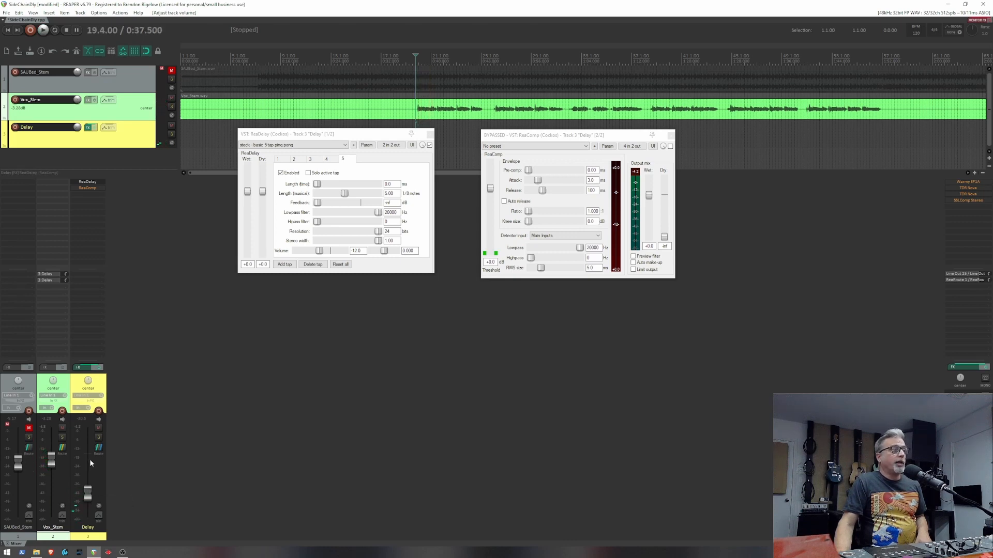
- Raise the Delay track's volume to about -10.6 dB while auditioning it against the vocal
{"action": "key", "text": "space"}
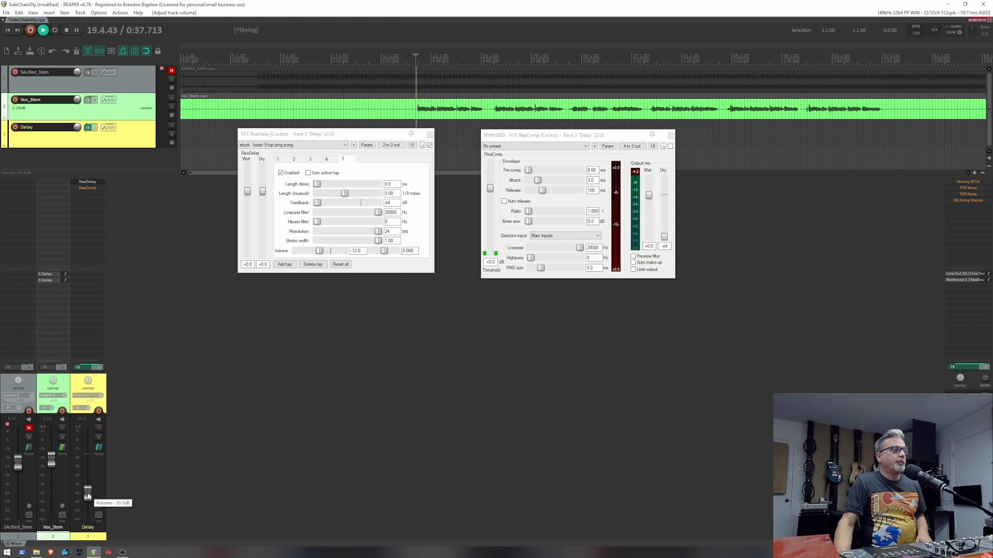
{"action": "left_click_drag", "start_coordinate": [88, 496], "coordinate": [87, 477]}
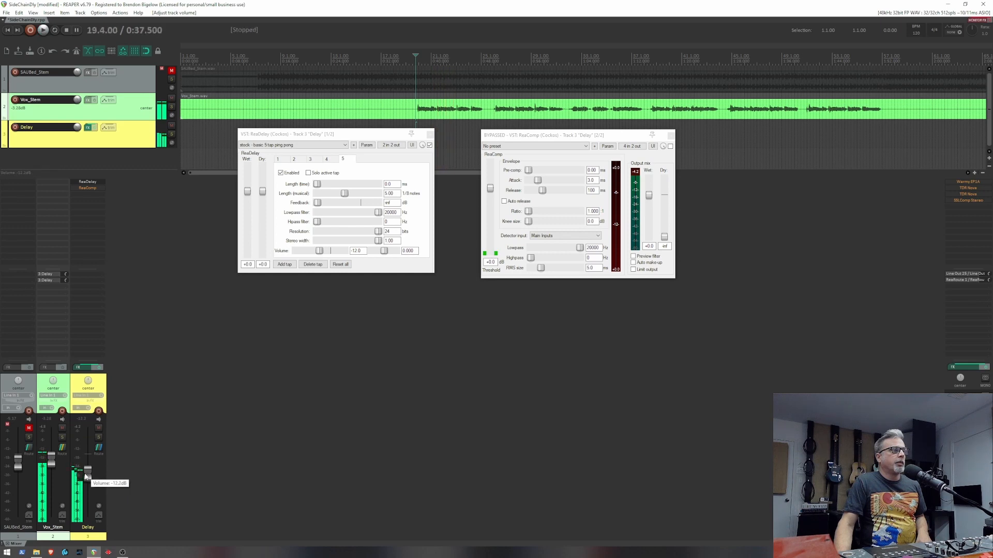
{"action": "key", "text": "space"}
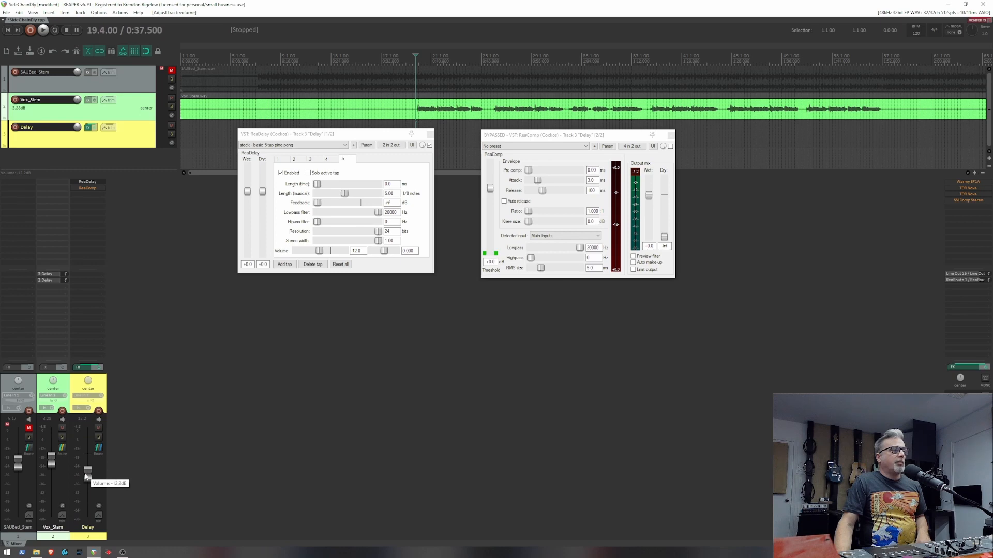
{"action": "key", "text": "space"}
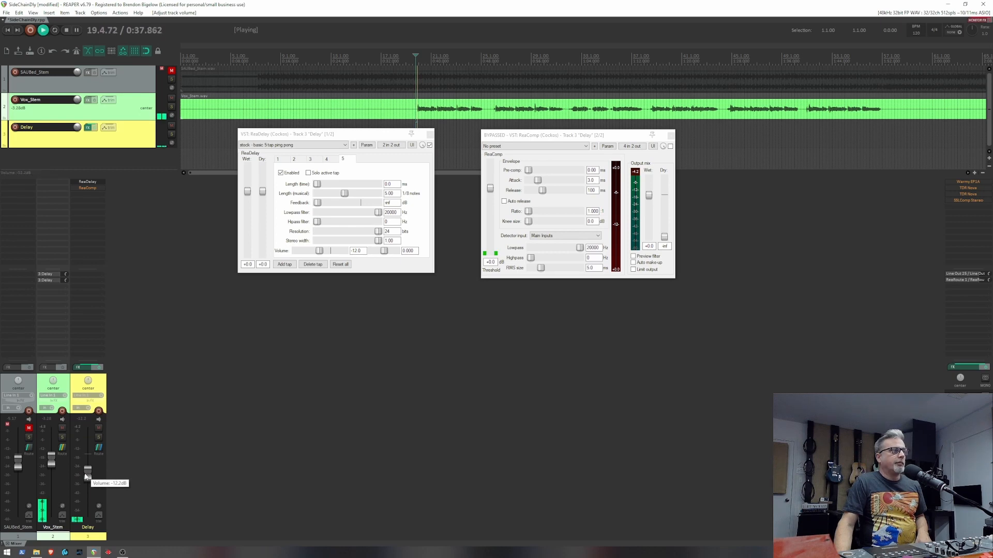
{"action": "left_click_drag", "start_coordinate": [86, 476], "coordinate": [86, 474]}
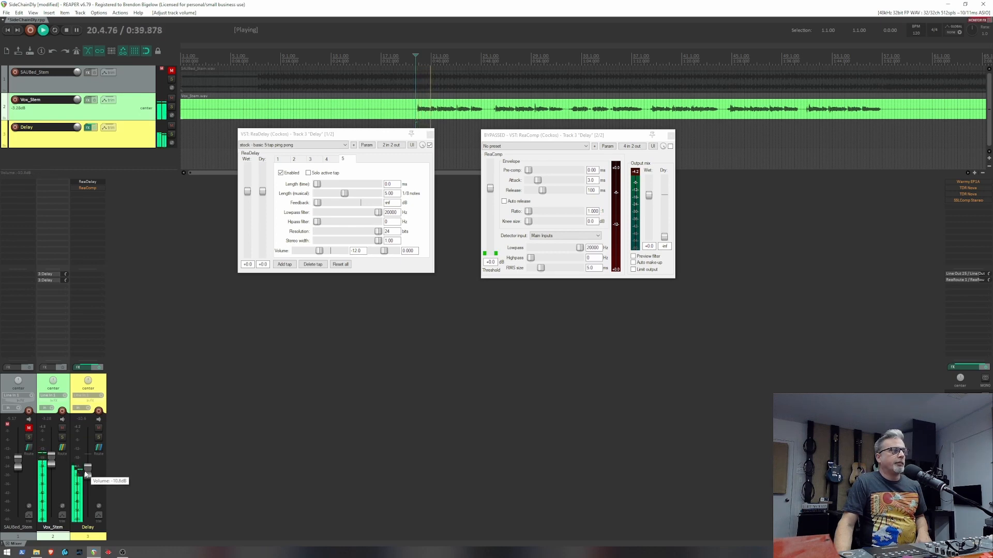
{"action": "key", "text": "space"}
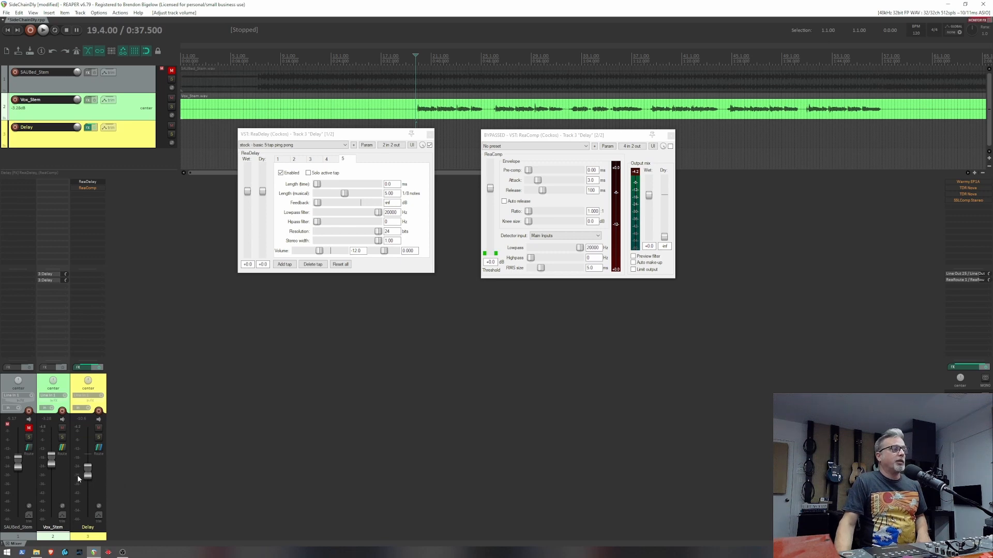
{"action": "key", "text": "space"}
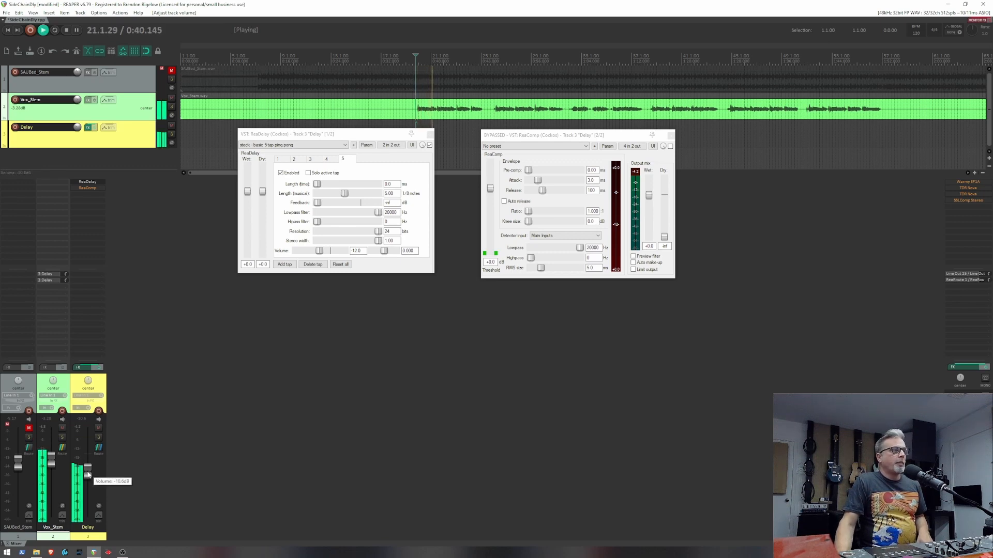
{"action": "key", "text": "space"}
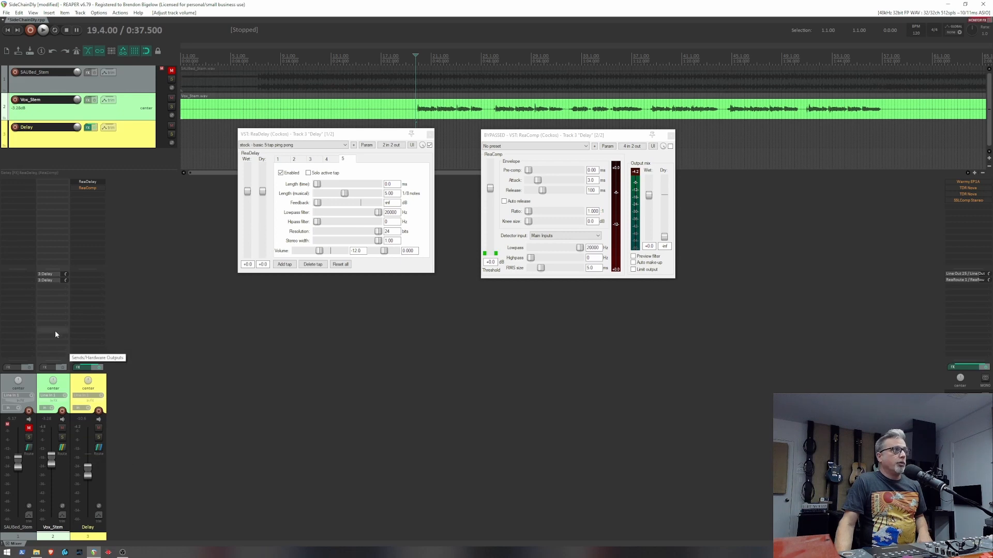
- Delete both Delay sends from Vox_Stem and copy the ReaDelay plug-in from the Delay track onto Vox_Stem
{"action": "left_click", "coordinate": [58, 280], "text": "alt"}
{"action": "left_click", "coordinate": [56, 275], "text": "alt"}
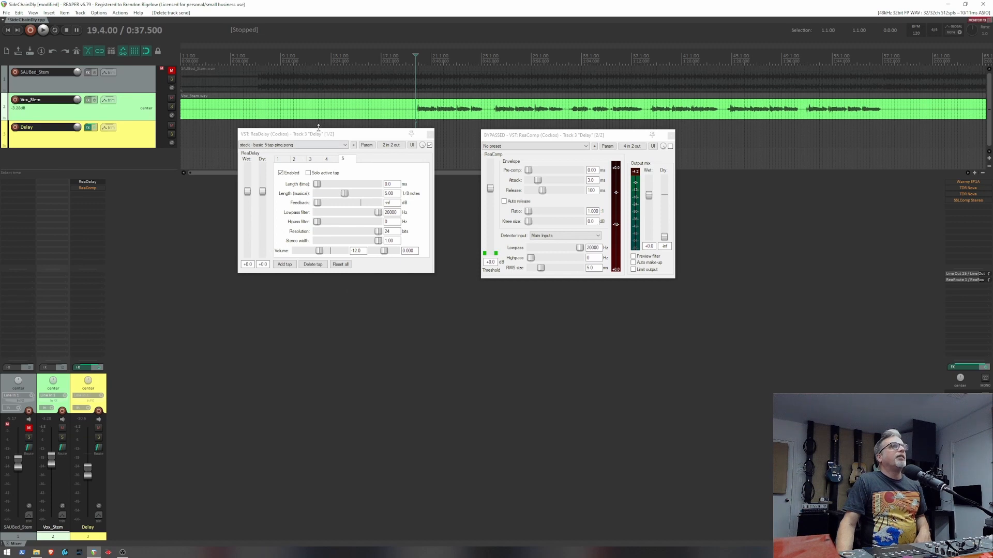
{"action": "left_click", "coordinate": [331, 136]}
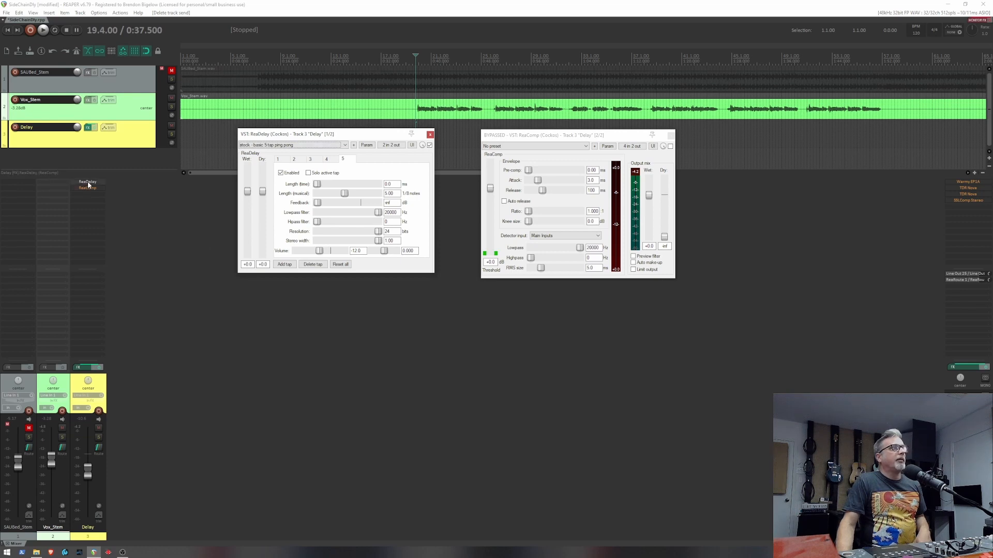
{"action": "left_click_drag", "start_coordinate": [83, 183], "coordinate": [47, 181]}
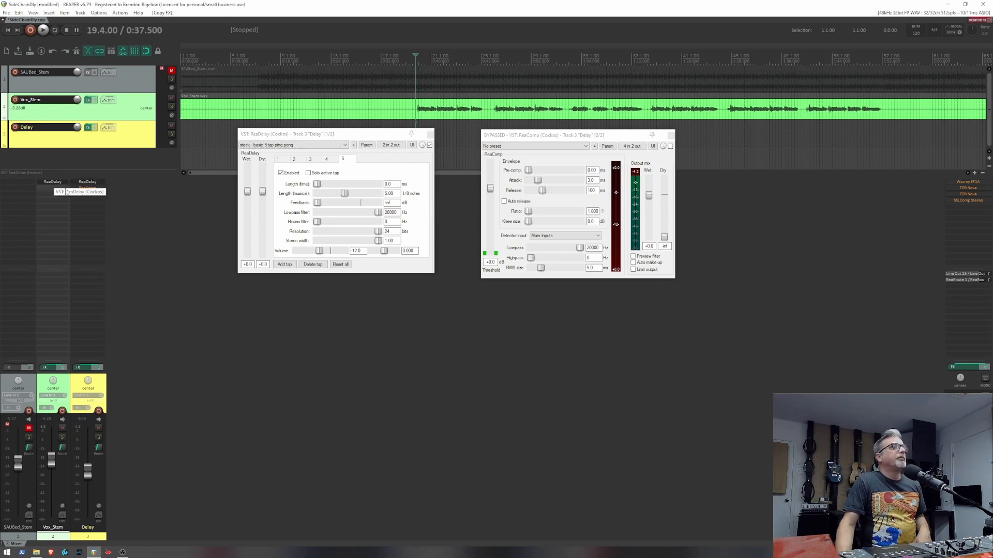
- Open the ReaDelay copy on Vox_Stem and switch from its floating window to the track's FX chain window
{"action": "left_click", "coordinate": [51, 179]}
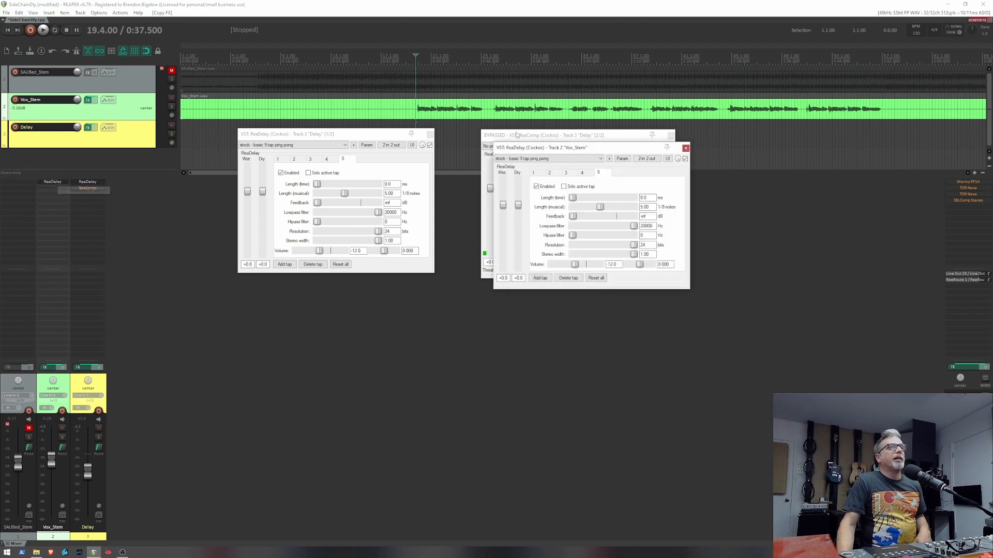
{"action": "left_click_drag", "start_coordinate": [596, 147], "coordinate": [358, 342]}
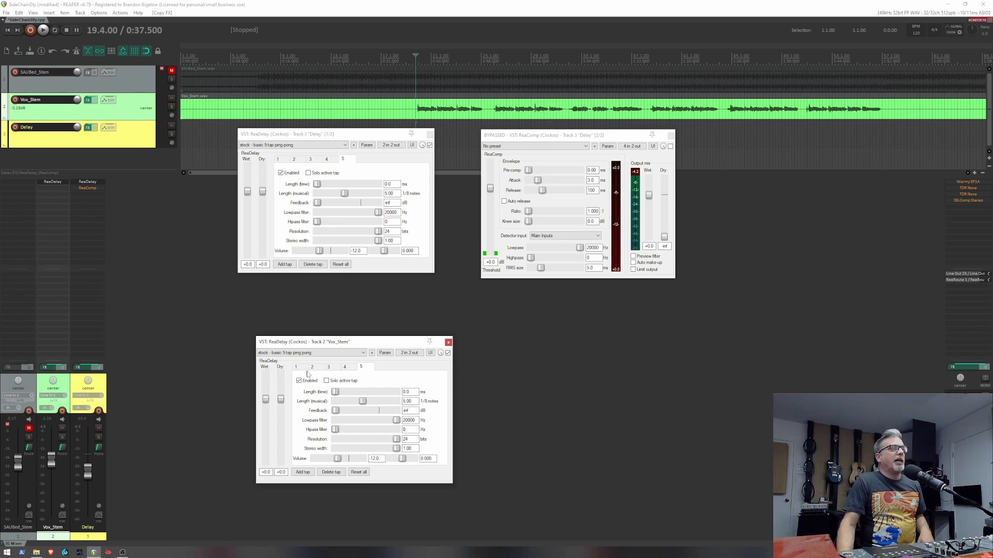
{"action": "double_click", "coordinate": [365, 342]}
{"action": "left_click", "coordinate": [365, 342]}
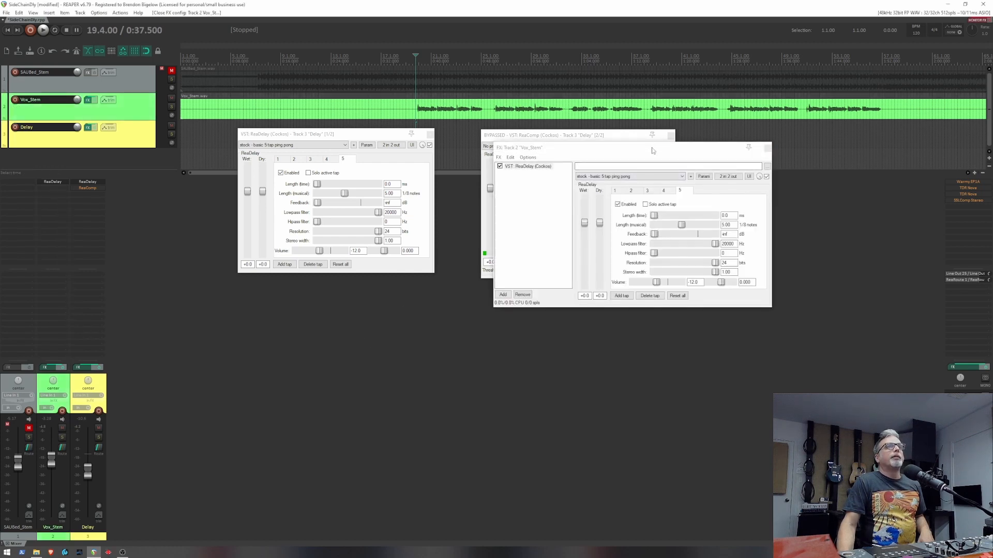
- Reopen Vox_Stem's ReaDelay in its own floating window below the other plug-ins and play the vocal through it
{"action": "left_click_drag", "start_coordinate": [656, 150], "coordinate": [480, 342]}
{"action": "left_click", "coordinate": [583, 339]}
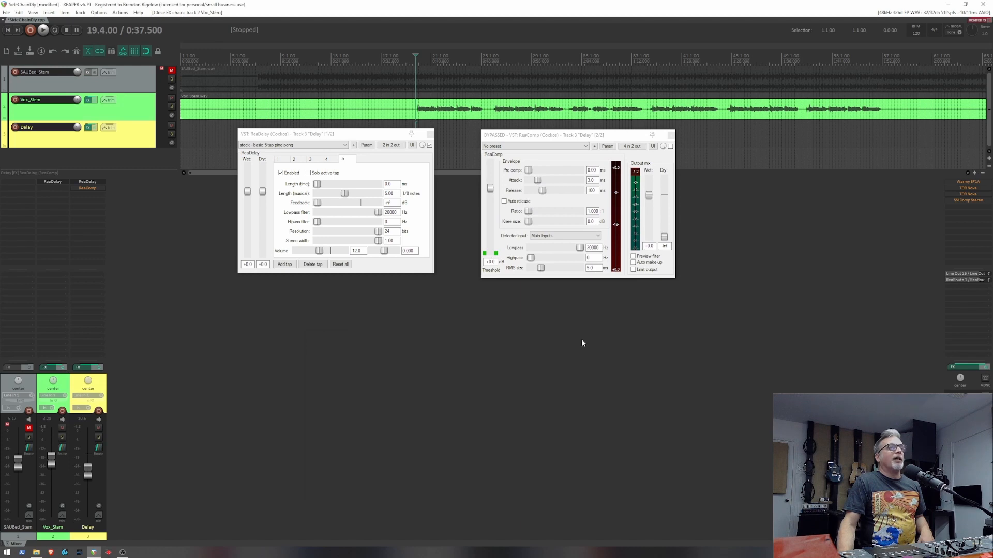
{"action": "left_click", "coordinate": [51, 183]}
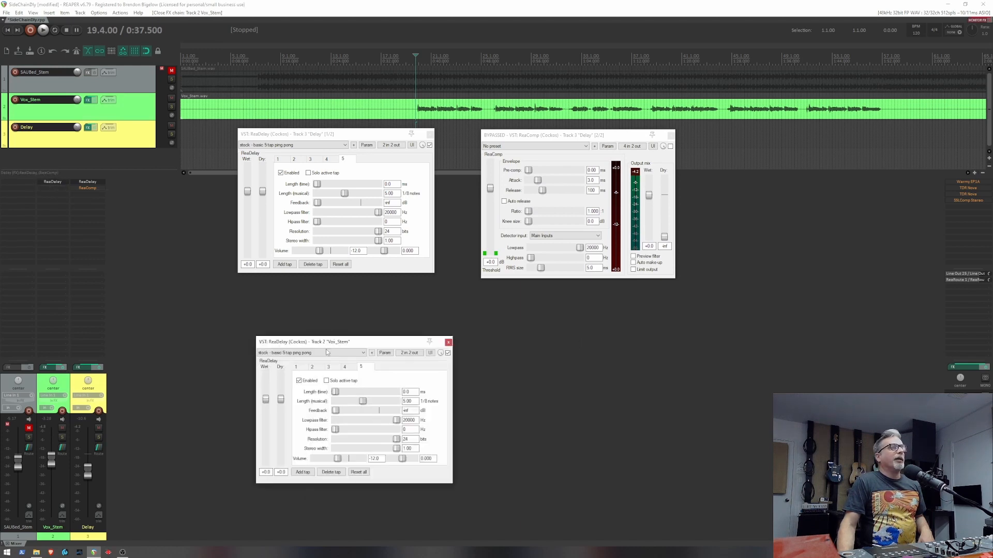
{"action": "mouse_move", "coordinate": [353, 341]}
{"action": "left_mouse_down"}
{"action": "mouse_move", "coordinate": [321, 333]}
{"action": "mouse_move", "coordinate": [355, 318]}
{"action": "mouse_move", "coordinate": [348, 338]}
{"action": "left_mouse_up"}
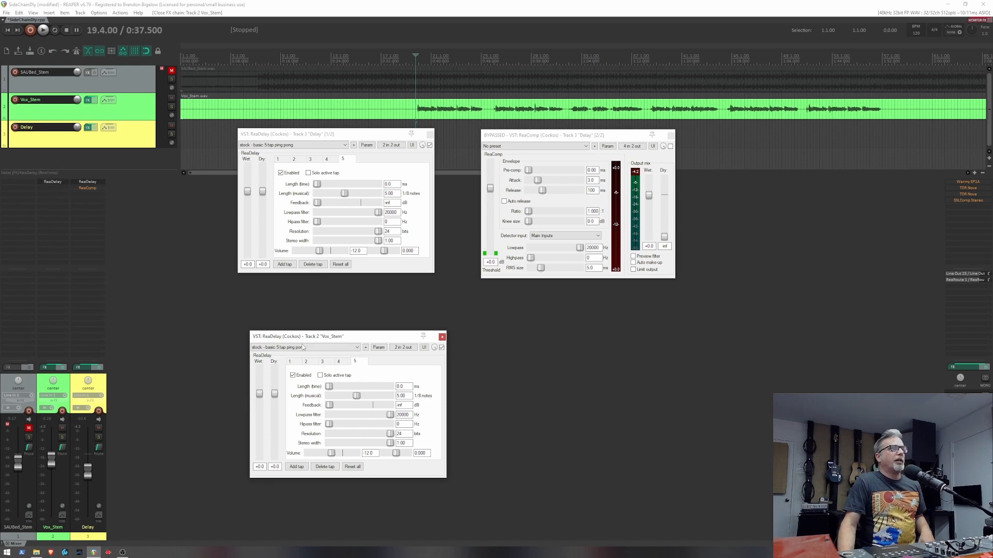
{"action": "key", "text": "space"}
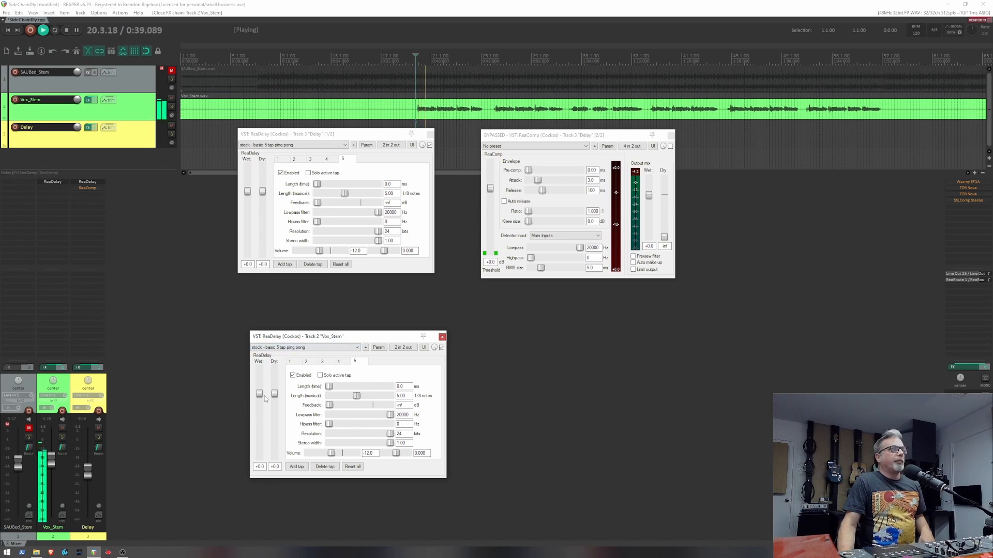
{"action": "key", "text": "space"}
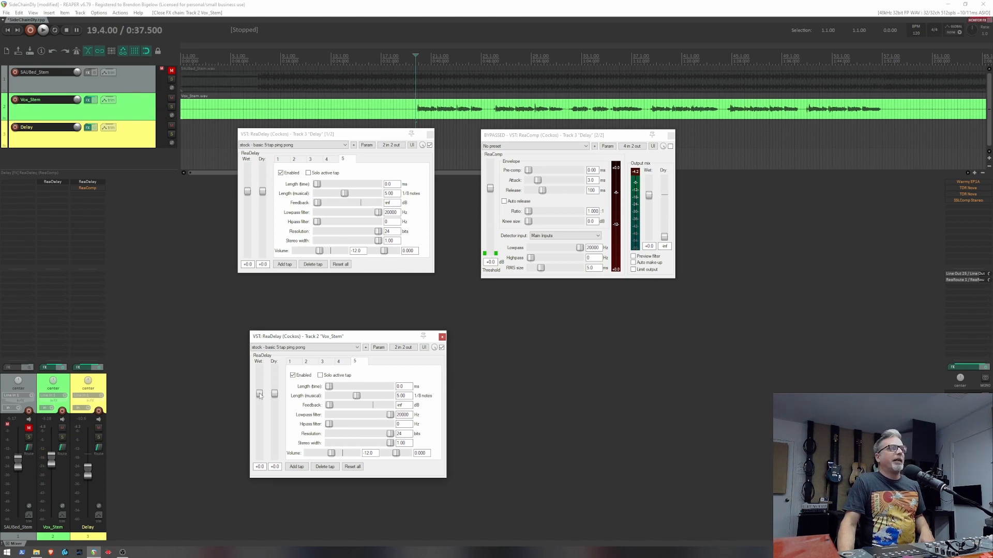
- Lower the Wet level of ReaDelay on Vox_Stem while playing the vocal, leaving its Dry level alone
{"action": "key", "text": "space"}
{"action": "left_click_drag", "start_coordinate": [259, 395], "coordinate": [260, 423]}
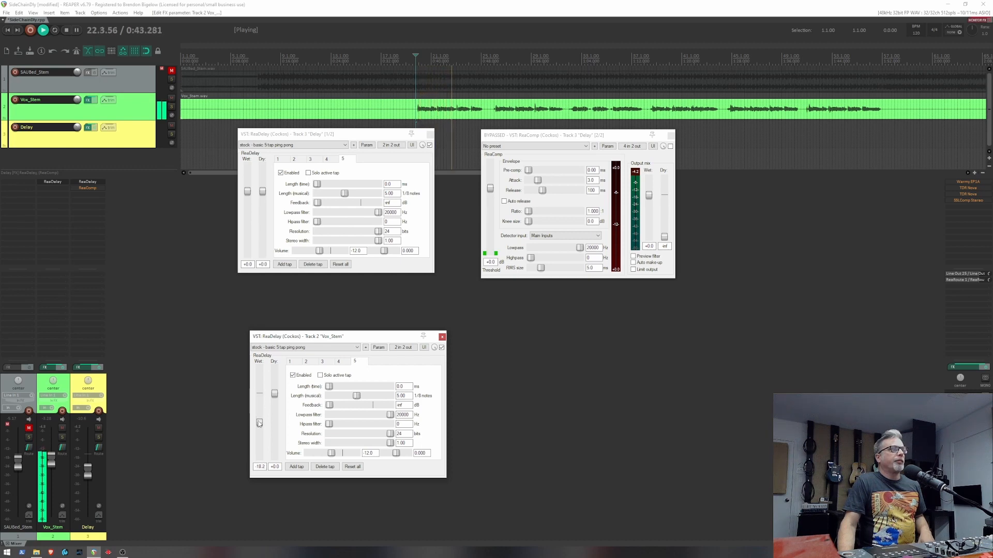
{"action": "key", "text": "space"}
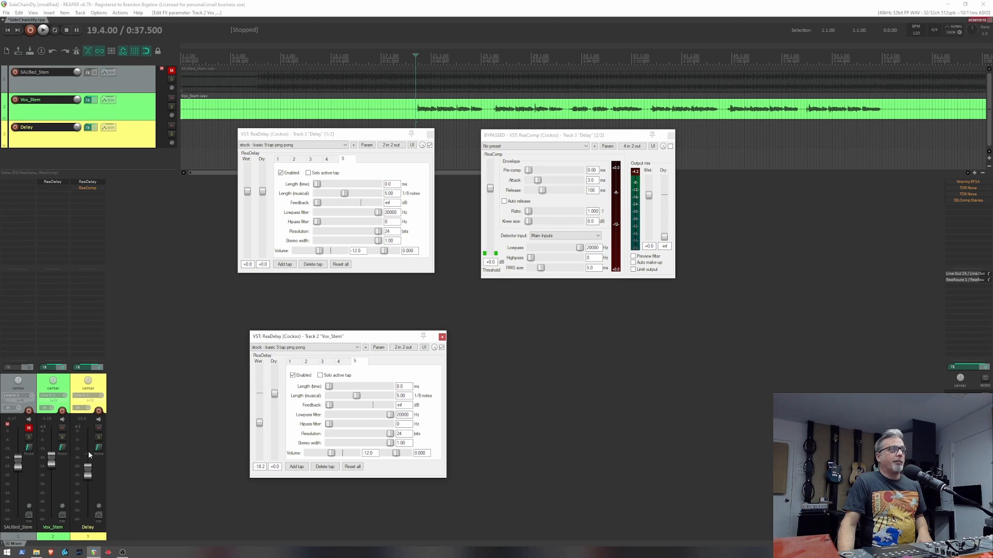
- Remove ReaDelay from Vox_Stem and add a post-fader send from Vox_Stem to the Delay track on channels 1/2
{"action": "left_click", "coordinate": [442, 337]}
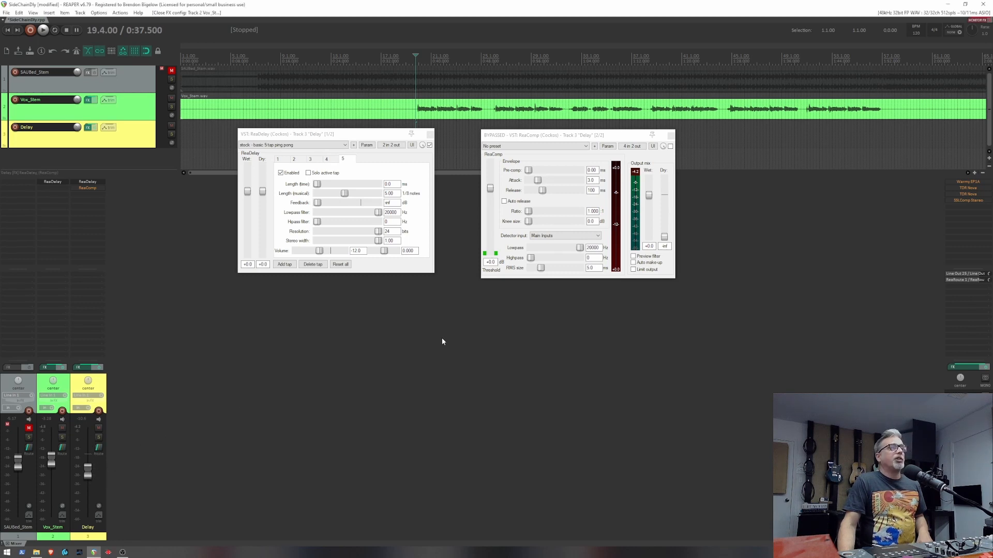
{"action": "left_click", "coordinate": [58, 183], "text": "alt"}
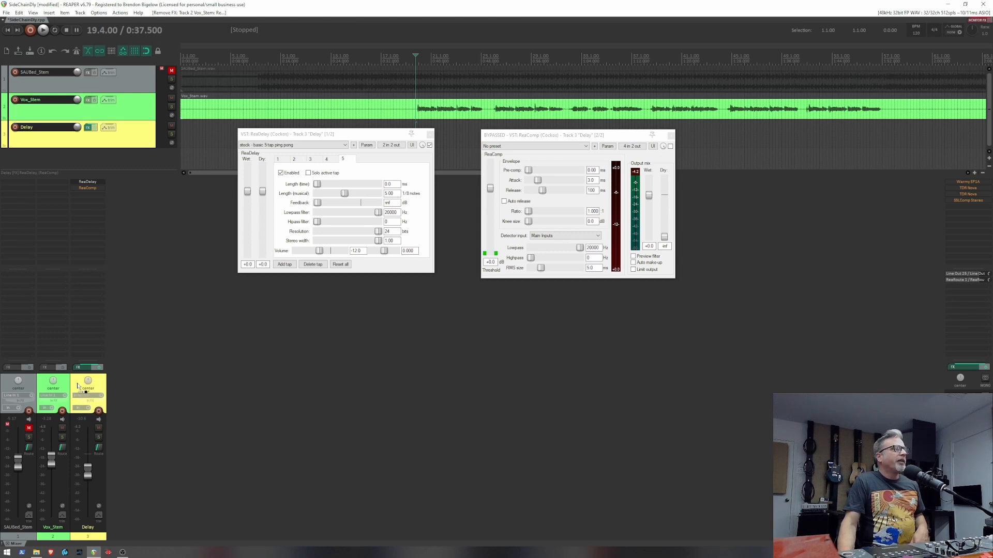
{"action": "left_click_drag", "start_coordinate": [78, 384], "coordinate": [87, 388]}
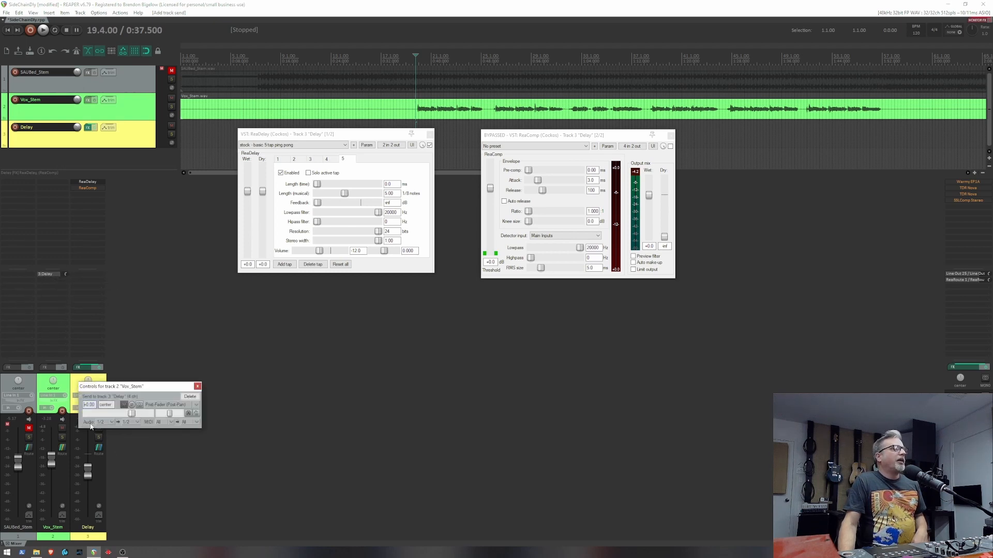
{"action": "left_click_drag", "start_coordinate": [130, 387], "coordinate": [204, 388]}
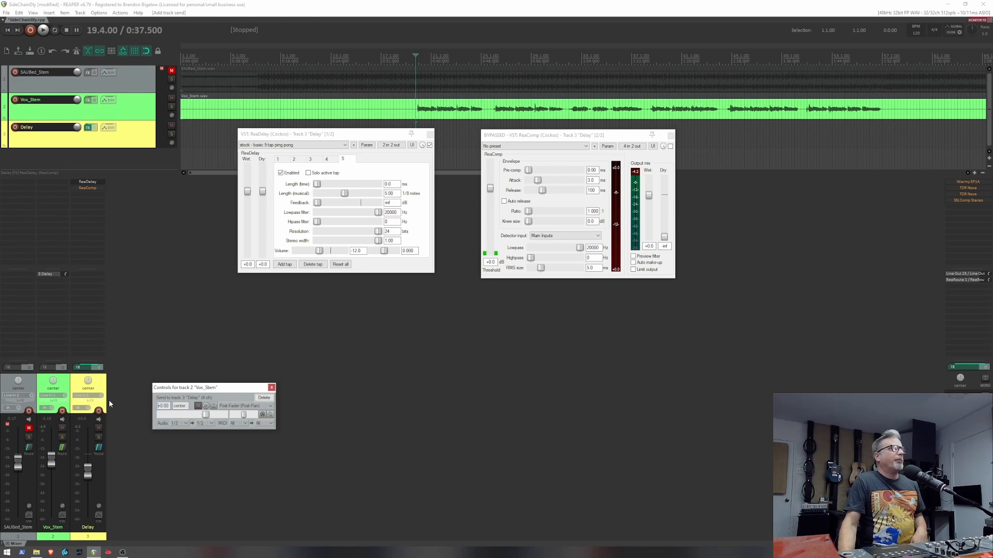
{"action": "left_click", "coordinate": [271, 388]}
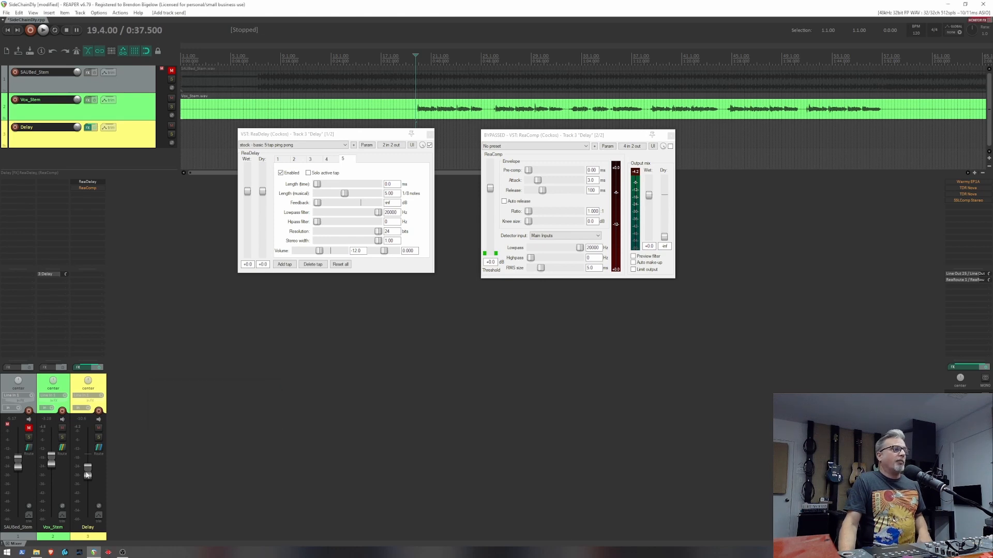
- Play the start of the vocal twice to hear it with the send-based delay
{"action": "mouse_move", "coordinate": [88, 474]}
{"action": "key", "text": "space"}
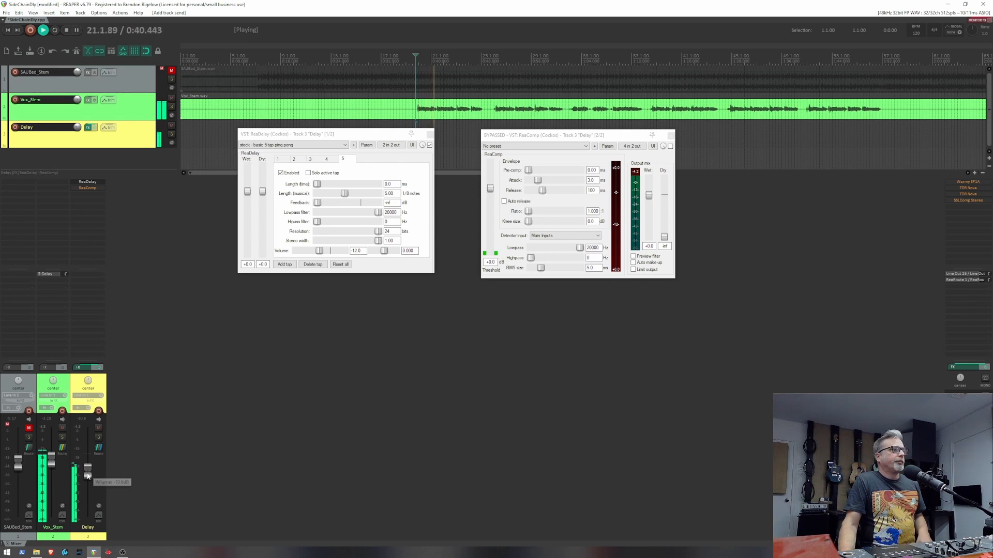
{"action": "key", "text": "space"}
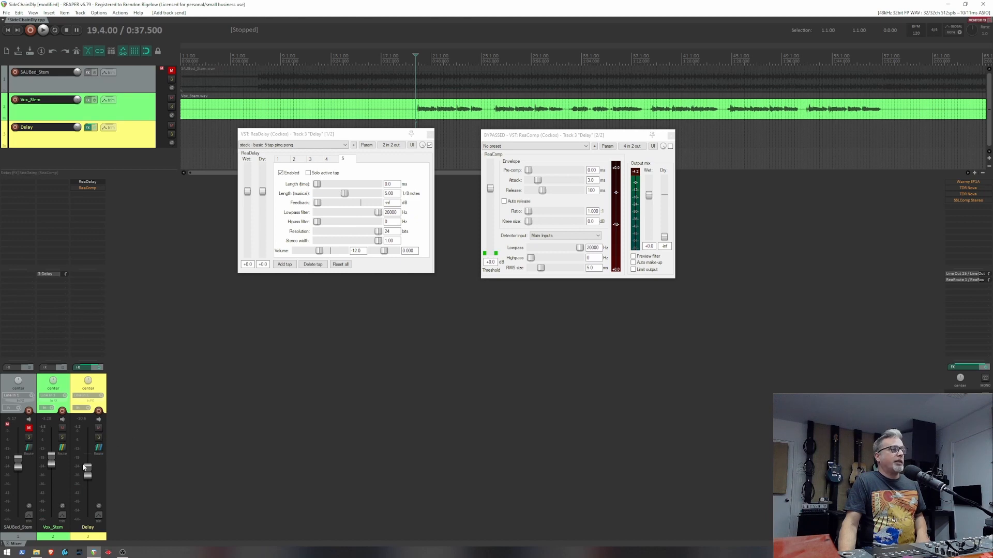
{"action": "key", "text": "space"}
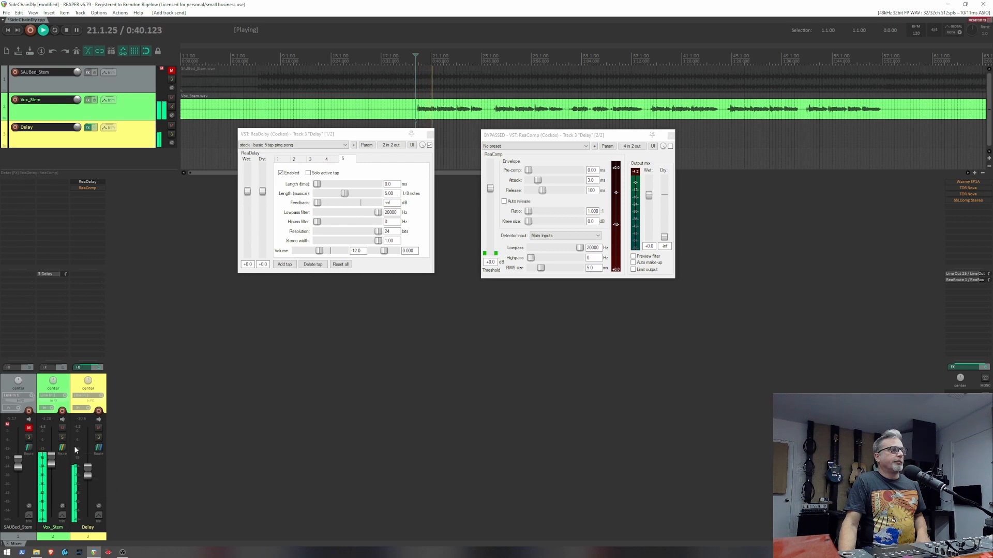
{"action": "key", "text": "space"}
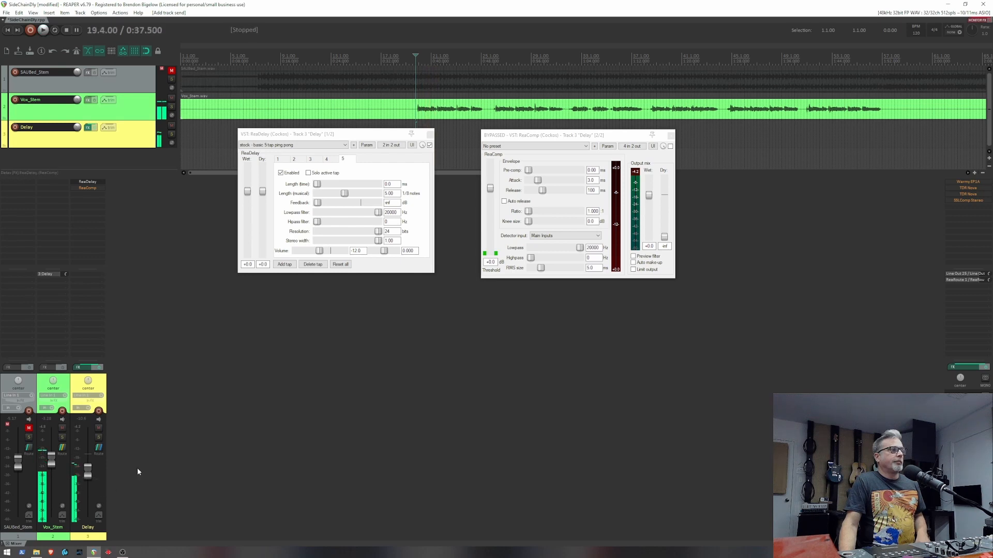
- Compare the vocal with the Delay track muted against playback with the Delay track unmuted
{"action": "left_click", "coordinate": [99, 428]}
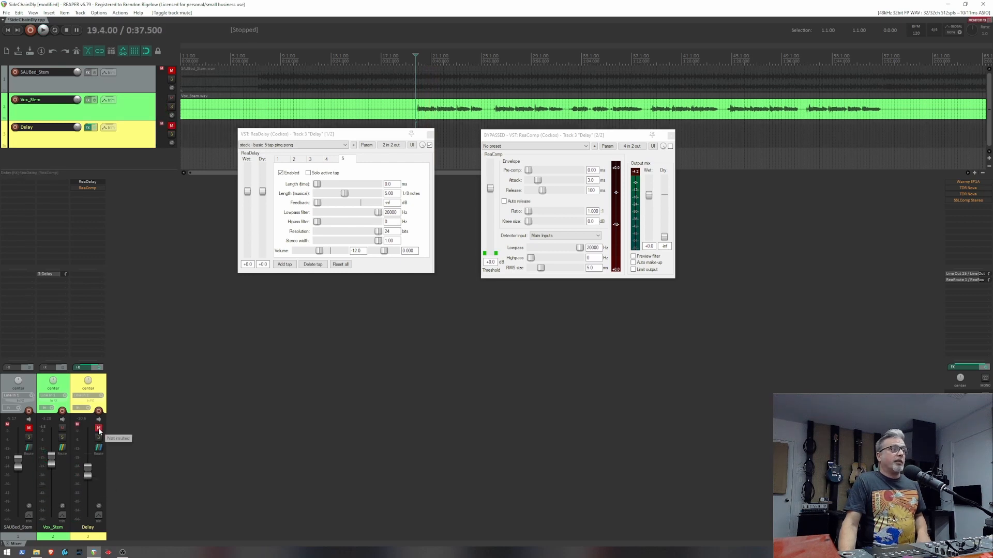
{"action": "key", "text": "space"}
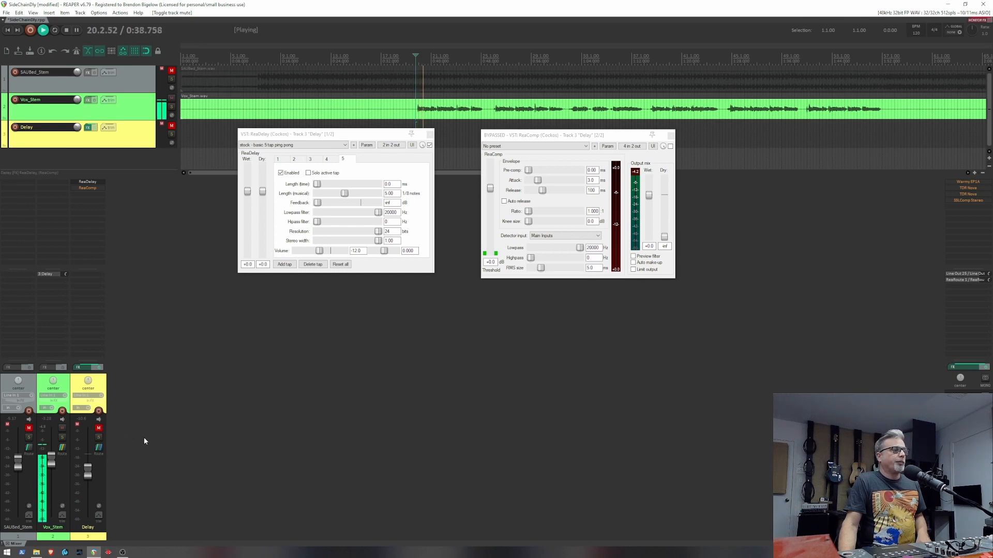
{"action": "key", "text": "space"}
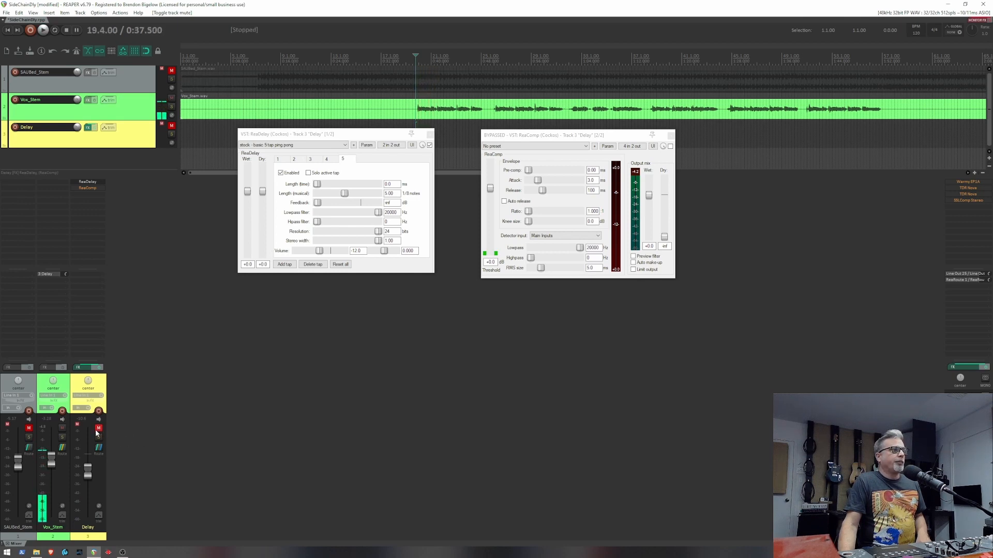
{"action": "left_click", "coordinate": [99, 428]}
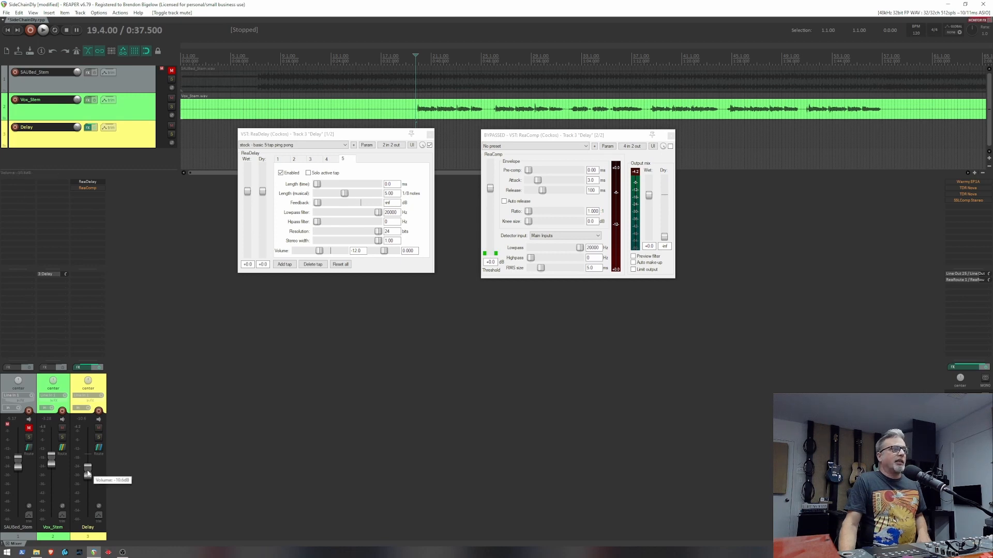
{"action": "key", "text": "space"}
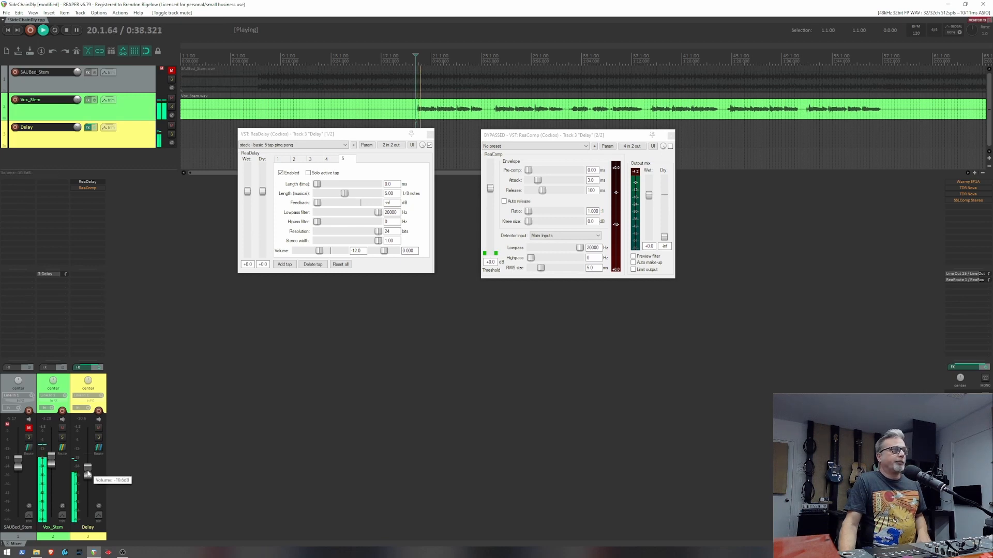
{"action": "key", "text": "space"}
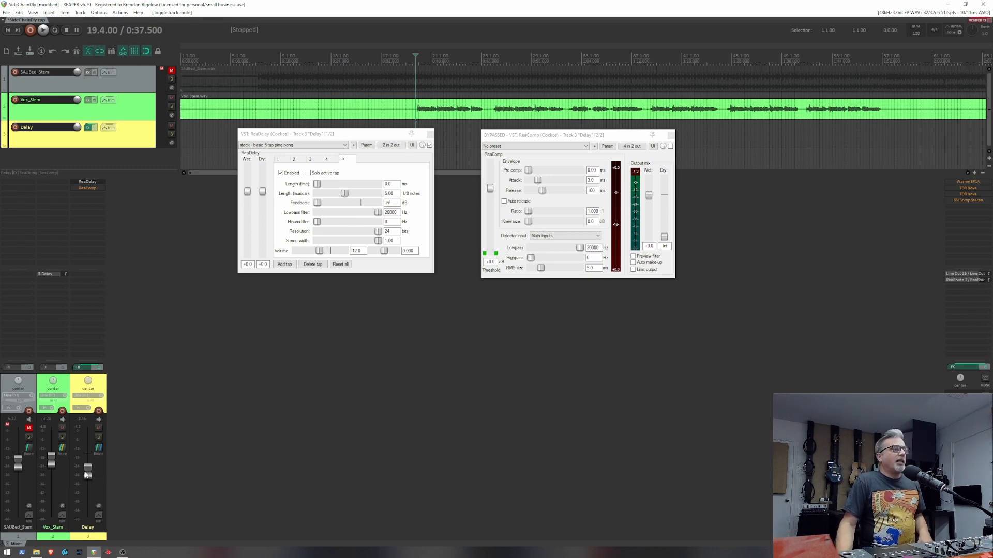
{"action": "key", "text": "space"}
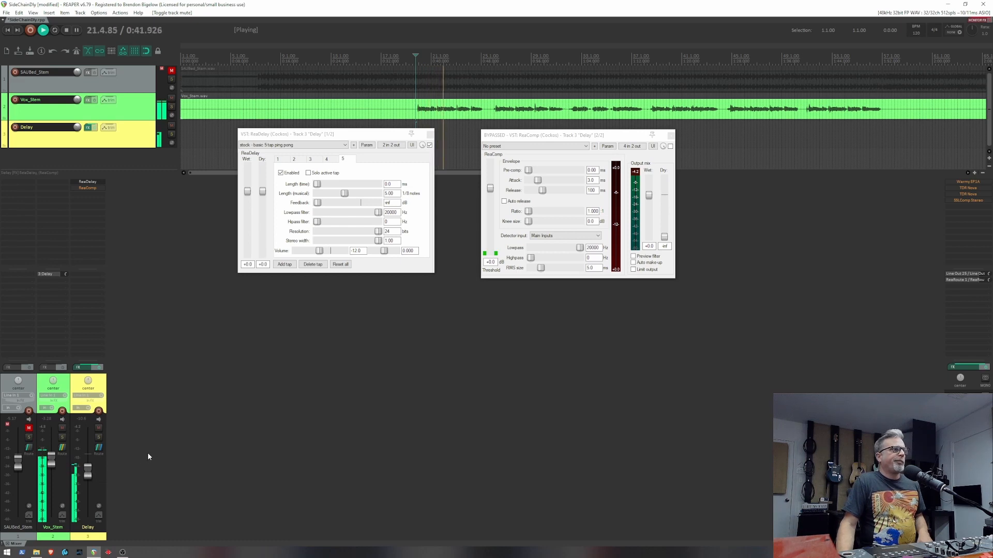
{"action": "key", "text": "space"}
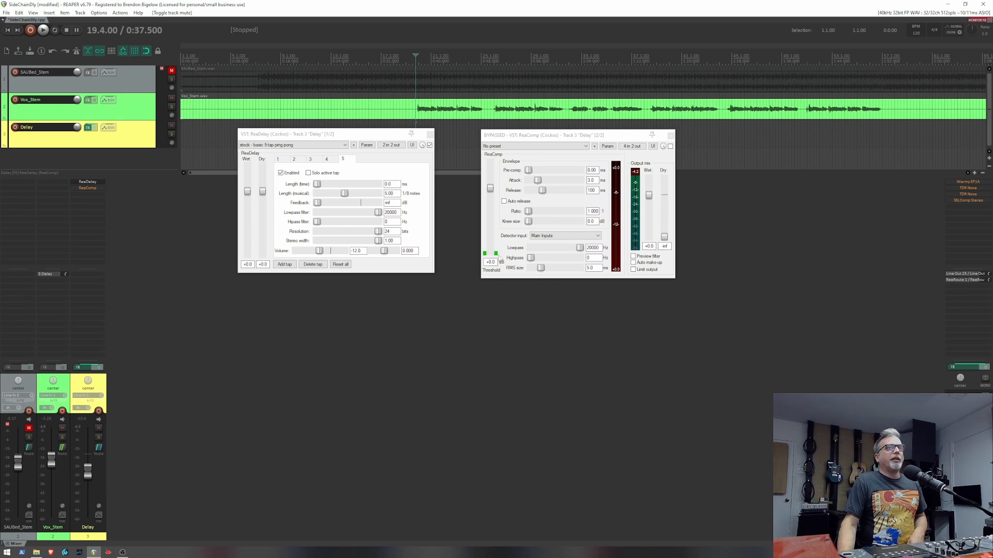
- Check the existing Vox_Stem send to Delay and add a second send that routes audio 1/2 to Delay channels 3/4
{"action": "mouse_move", "coordinate": [575, 135]}
{"action": "left_mouse_down"}
{"action": "mouse_move", "coordinate": [565, 199]}
{"action": "mouse_move", "coordinate": [562, 152]}
{"action": "mouse_move", "coordinate": [603, 136]}
{"action": "mouse_move", "coordinate": [564, 138]}
{"action": "left_mouse_up"}
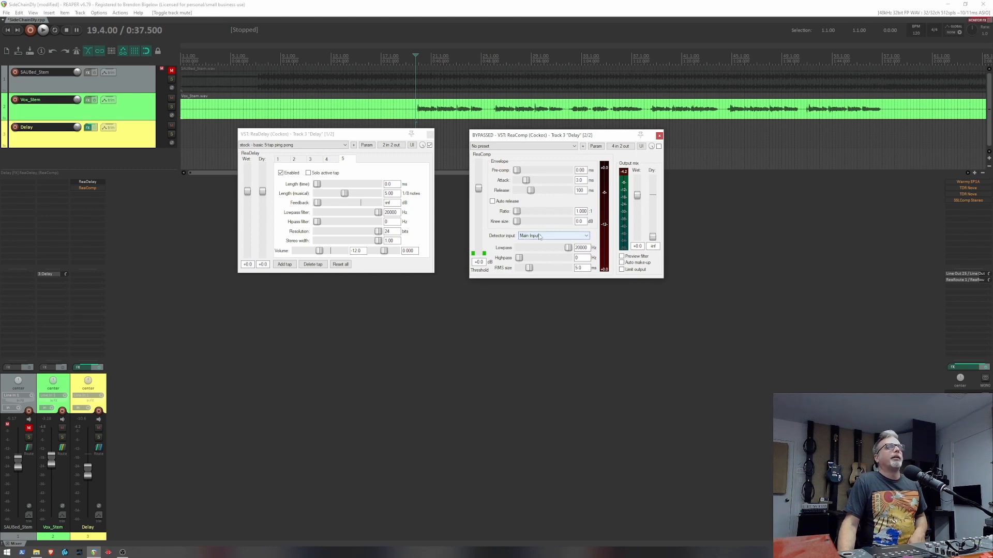
{"action": "left_click", "coordinate": [51, 274]}
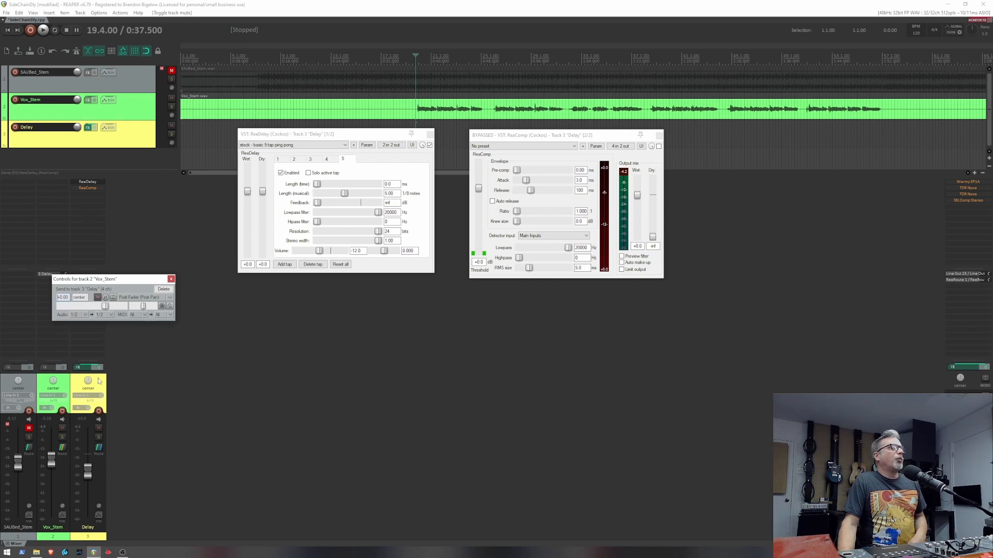
{"action": "left_click", "coordinate": [171, 279]}
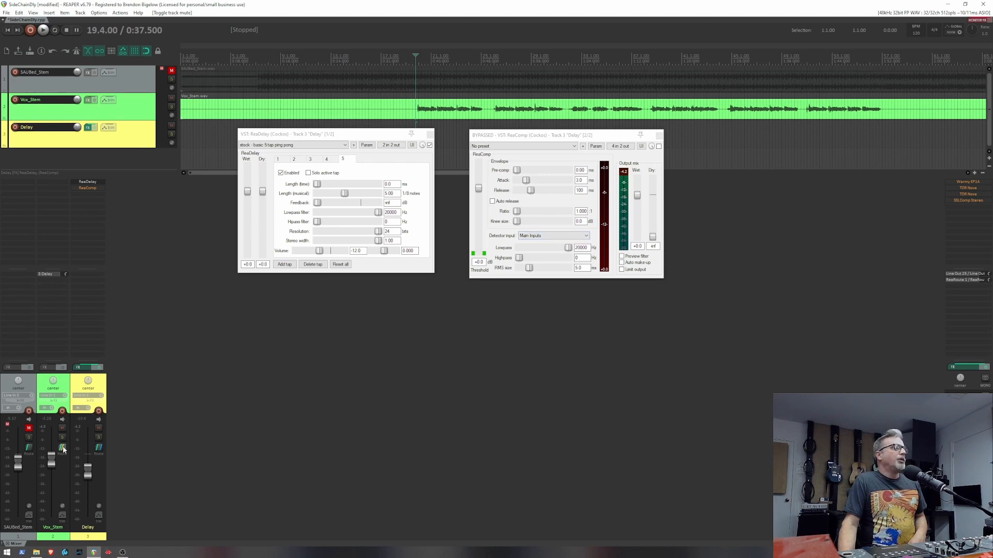
{"action": "left_click_drag", "start_coordinate": [63, 447], "coordinate": [82, 384]}
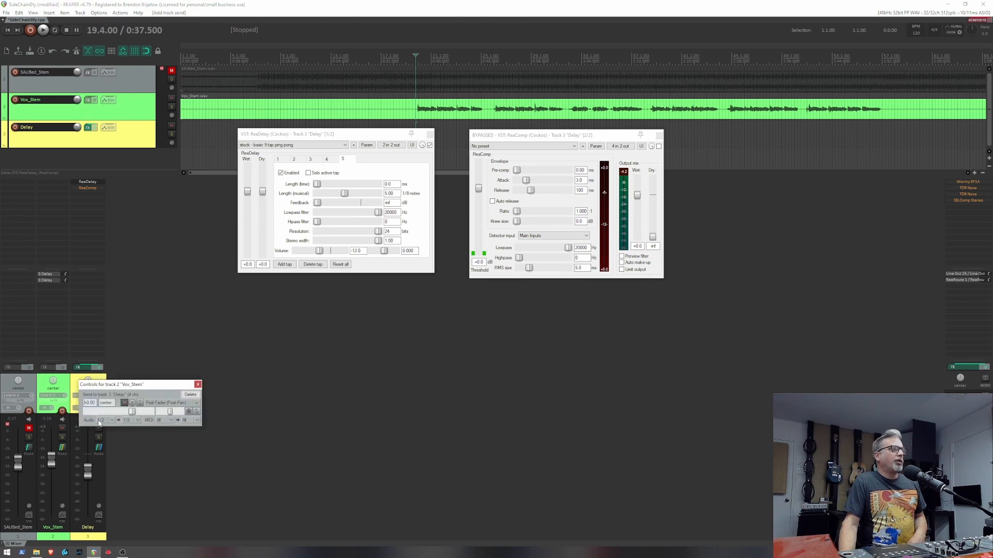
{"action": "left_click", "coordinate": [137, 421]}
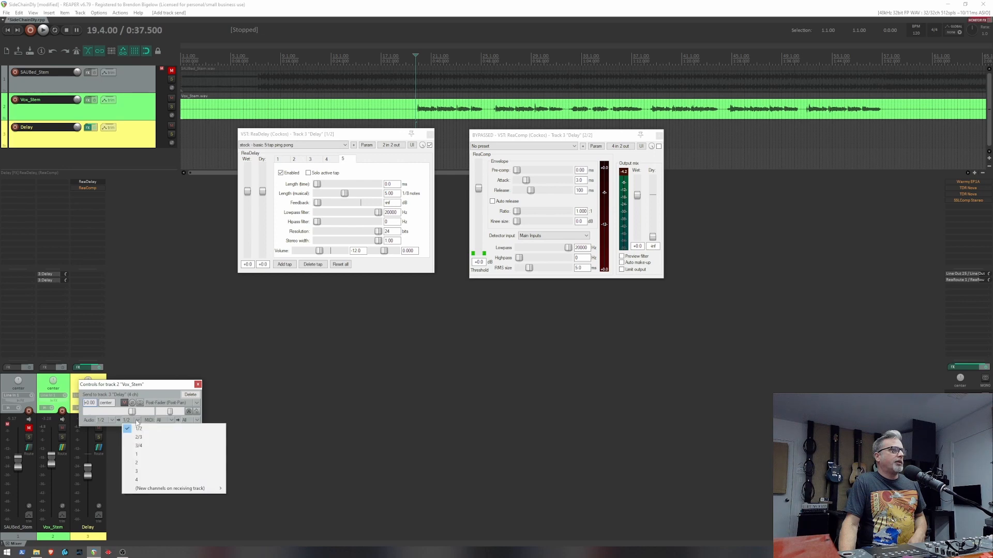
{"action": "left_click", "coordinate": [142, 447]}
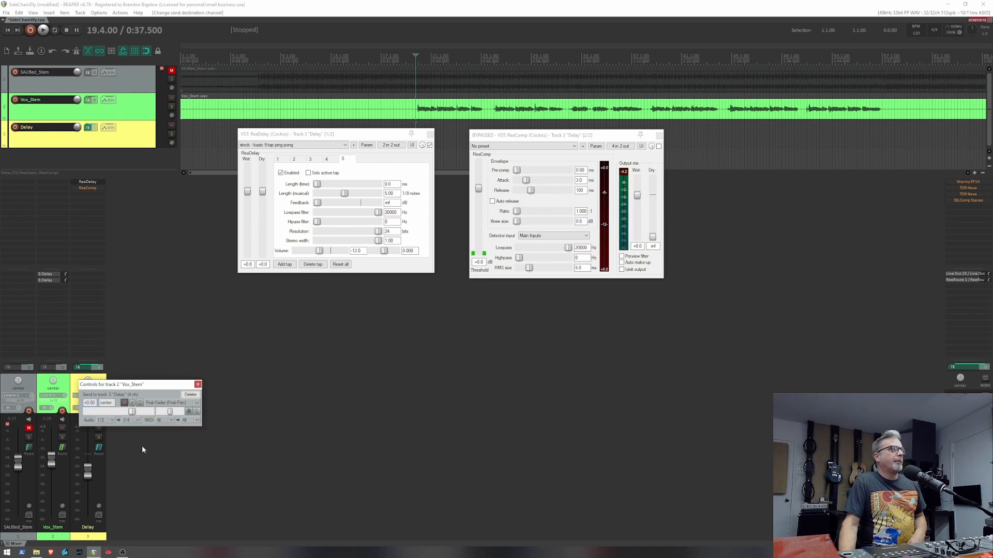
{"action": "left_click", "coordinate": [198, 384]}
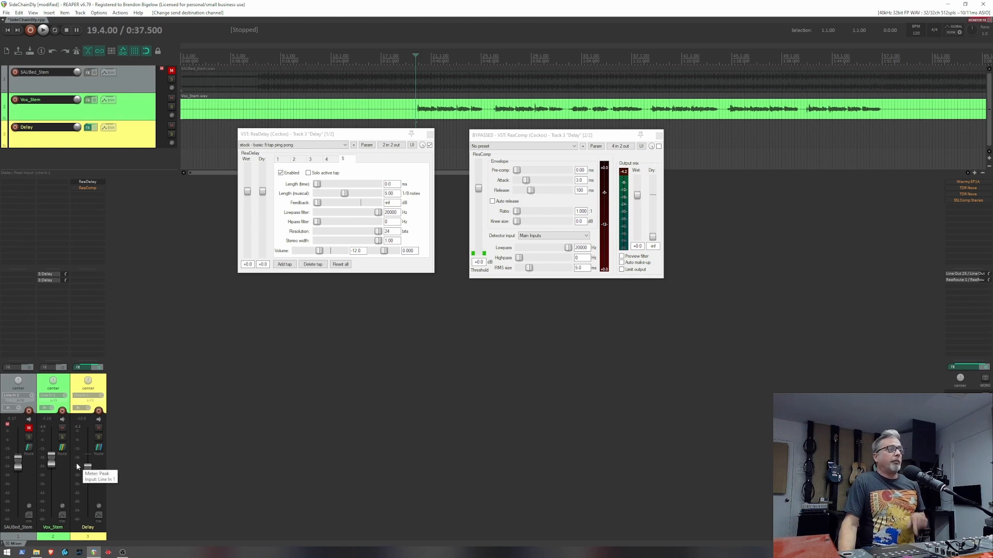
- Play the vocal to check the Delay track's channel meters and move the ReaComp window closer to ReaDelay
{"action": "left_click_drag", "start_coordinate": [84, 466], "coordinate": [80, 473]}
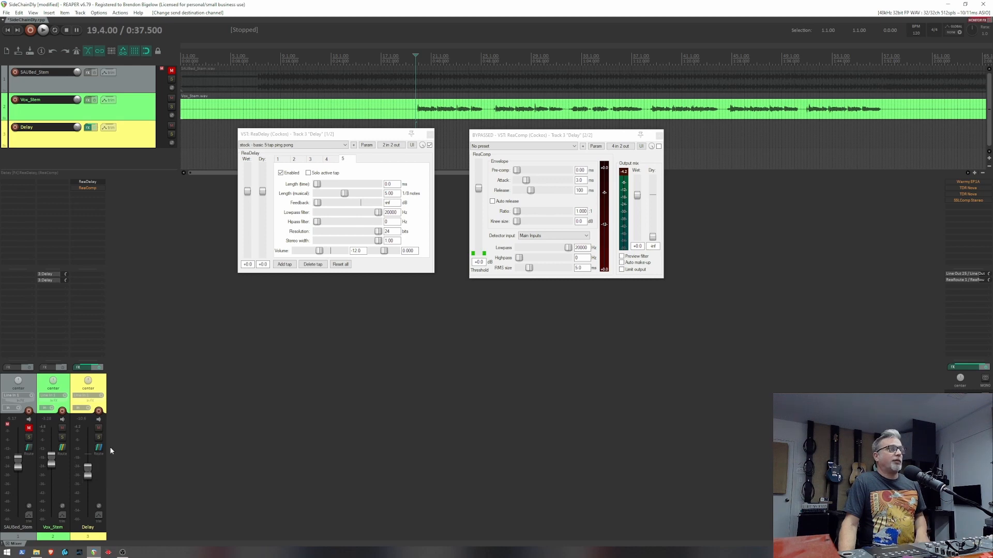
{"action": "key", "text": "space"}
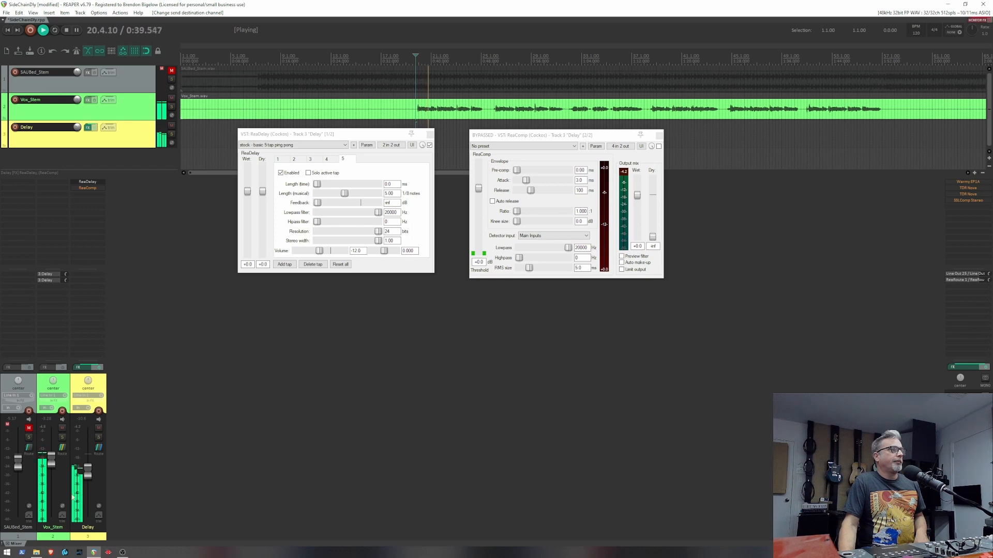
{"action": "key", "text": "space"}
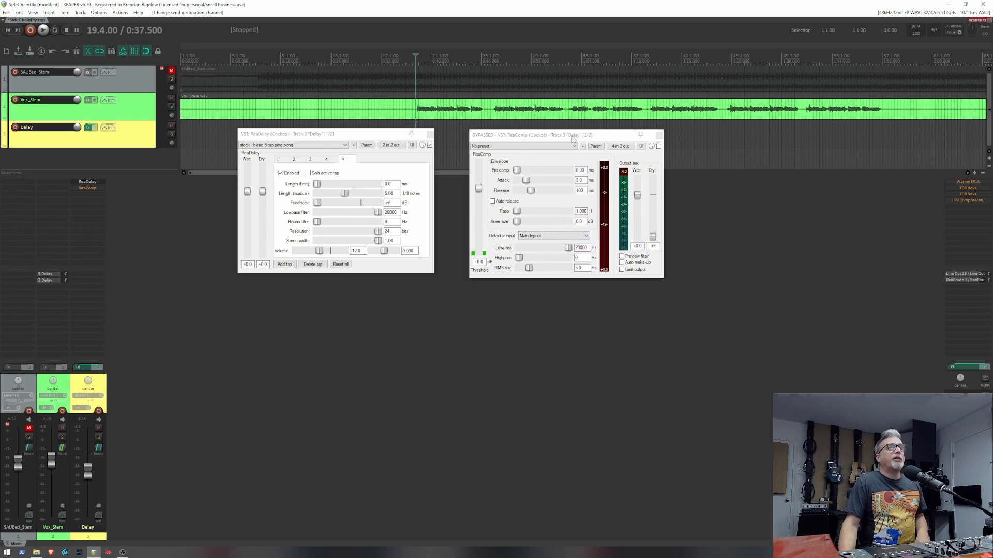
{"action": "left_click_drag", "start_coordinate": [573, 137], "coordinate": [595, 139]}
{"action": "left_click_drag", "start_coordinate": [571, 132], "coordinate": [563, 138]}
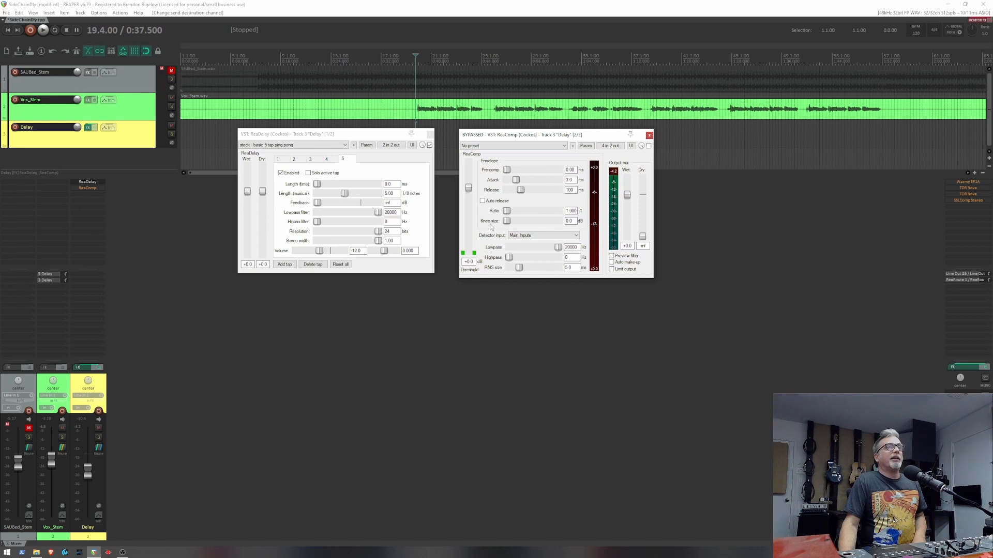
- Set ReaComp's detector input to Auxiliary Inputs and check the routing of the second Vox_Stem send to Delay
{"action": "left_click", "coordinate": [541, 237]}
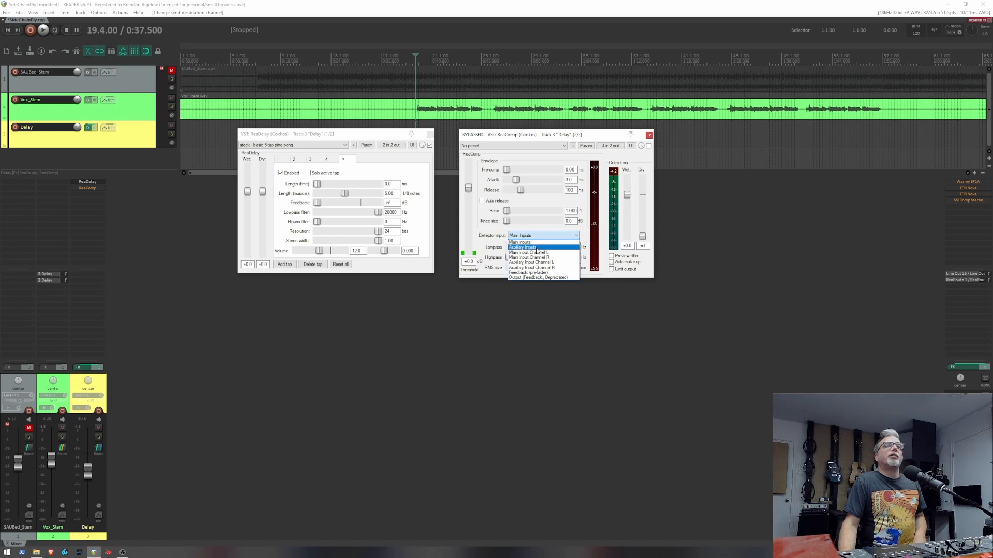
{"action": "left_click", "coordinate": [536, 249]}
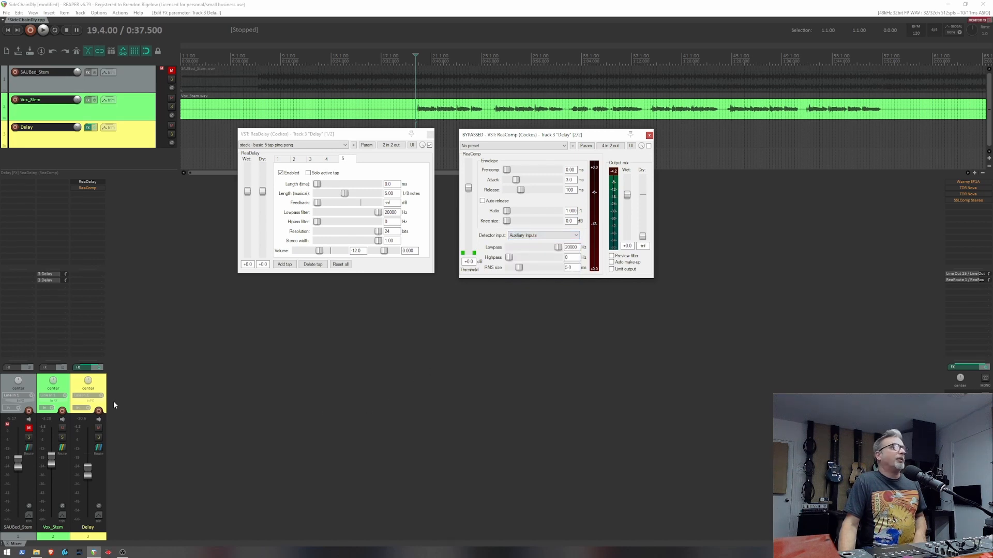
{"action": "left_click", "coordinate": [47, 281]}
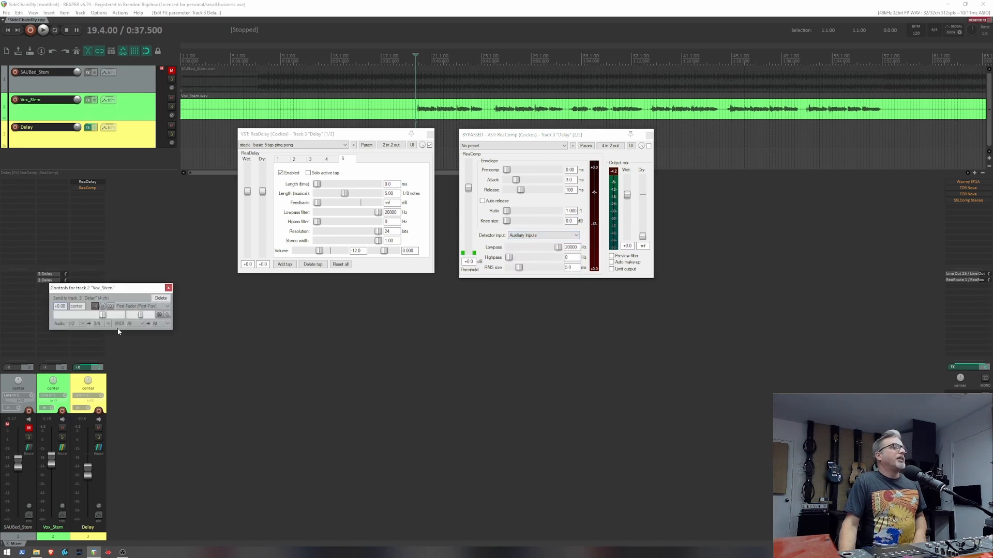
{"action": "left_click", "coordinate": [169, 288]}
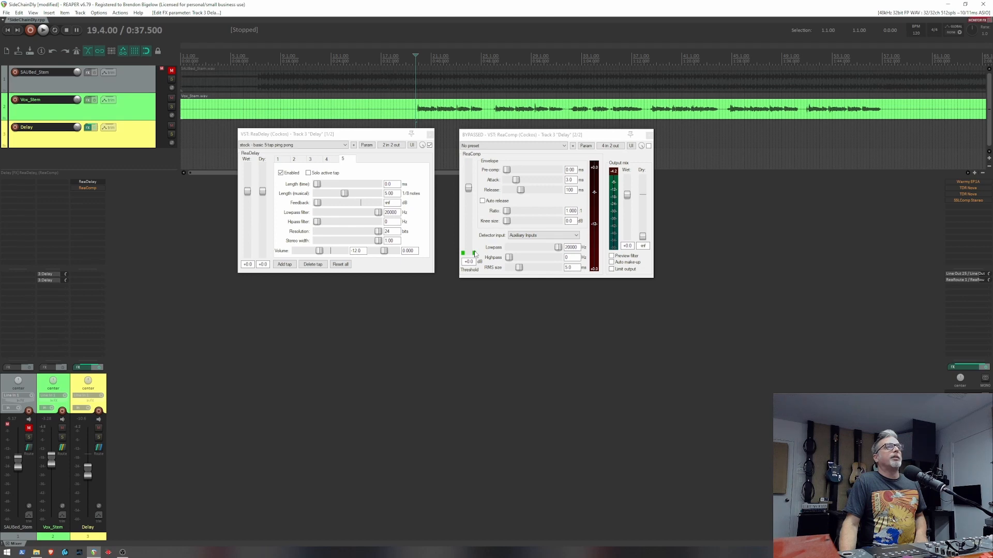
- Enable ReaComp and set its ratio to about 10.2:1, playing the vocal before and after the change
{"action": "key", "text": "space"}
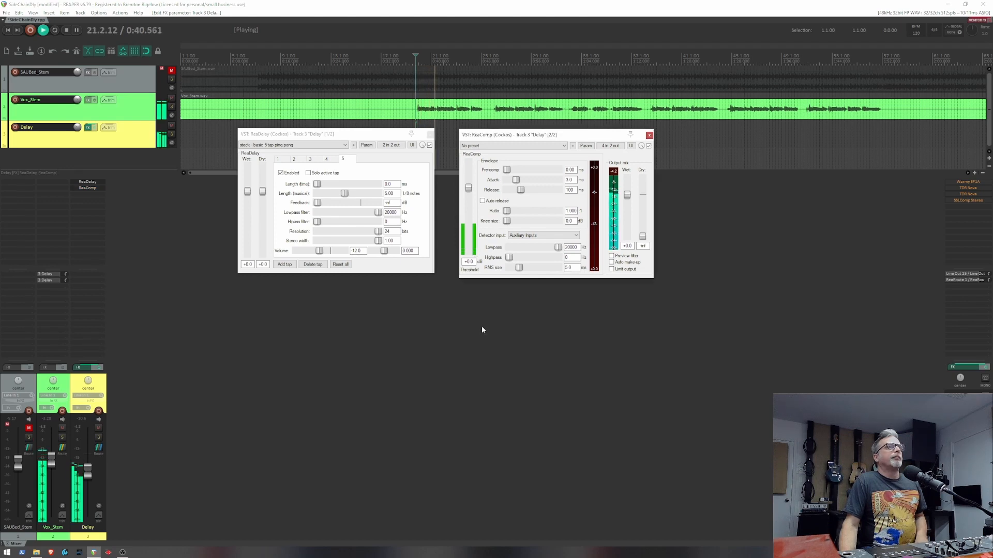
{"action": "key", "text": "space"}
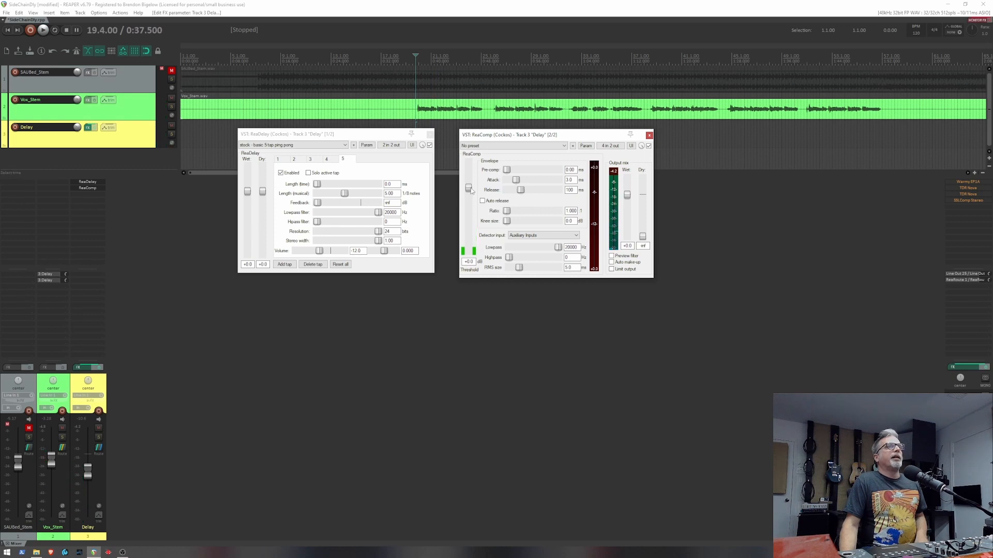
{"action": "mouse_move", "coordinate": [468, 187]}
{"action": "left_mouse_down"}
{"action": "mouse_move", "coordinate": [468, 172]}
{"action": "mouse_move", "coordinate": [468, 186]}
{"action": "left_mouse_up"}
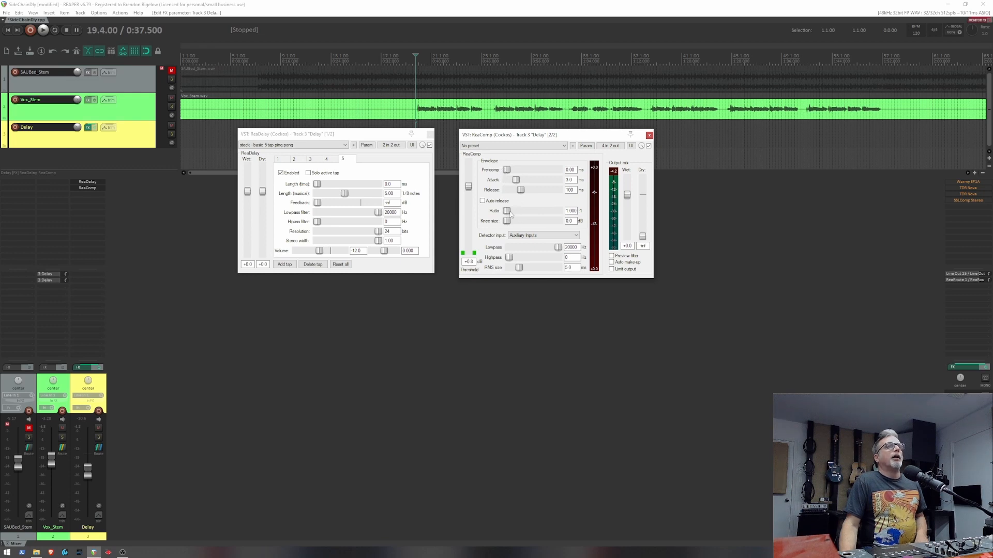
{"action": "left_click_drag", "start_coordinate": [509, 211], "coordinate": [539, 214]}
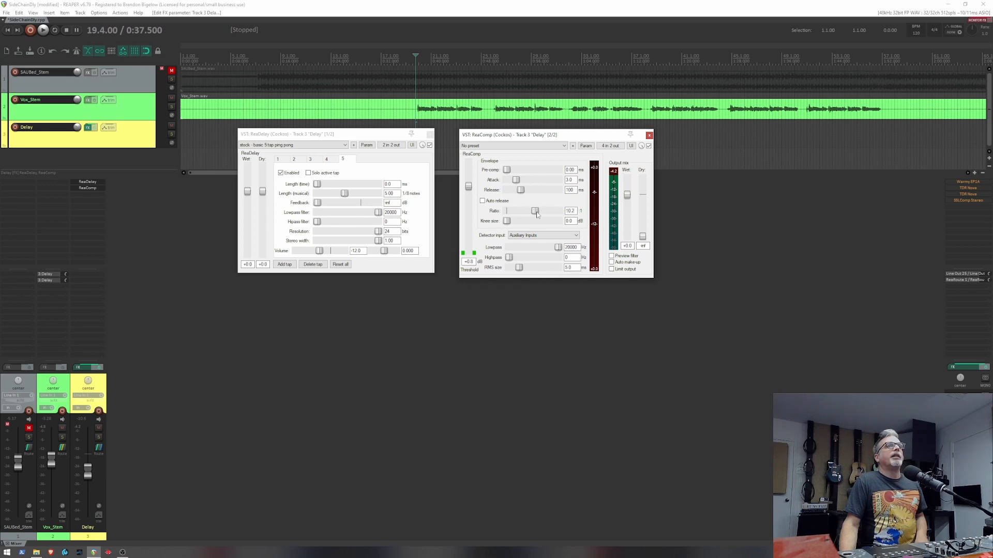
{"action": "key", "text": "space"}
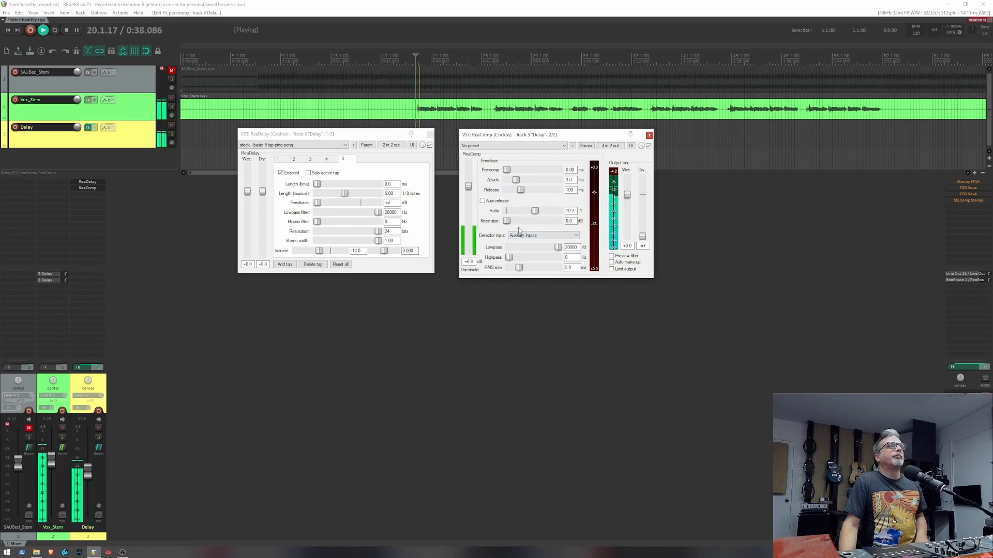
{"action": "key", "text": "space"}
- Adjust ReaComp's threshold between vocal playbacks, trying -82.9 dB and -53.5 dB before setting it to -47.0 dB
{"action": "left_click_drag", "start_coordinate": [468, 188], "coordinate": [472, 251]}
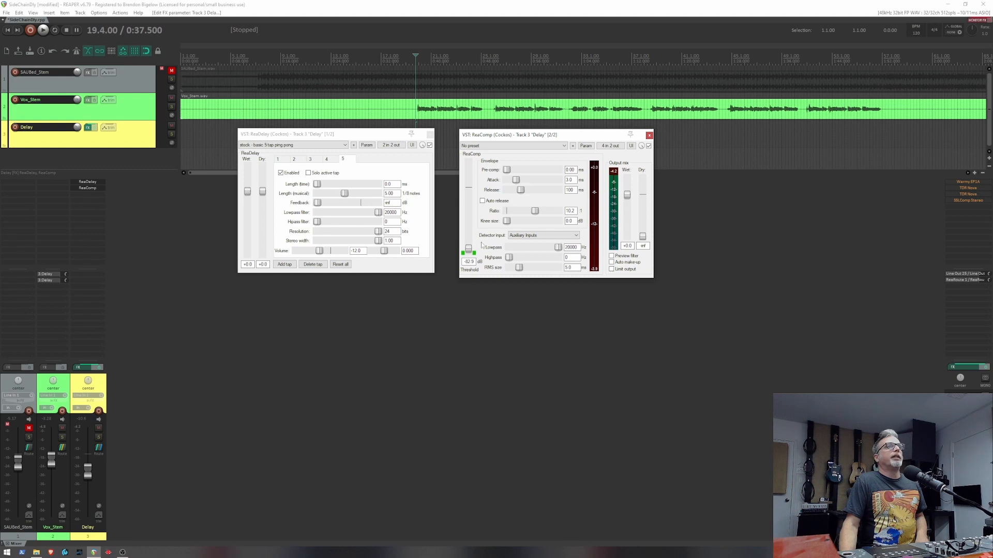
{"action": "key", "text": "space"}
{"action": "key", "text": "space"}
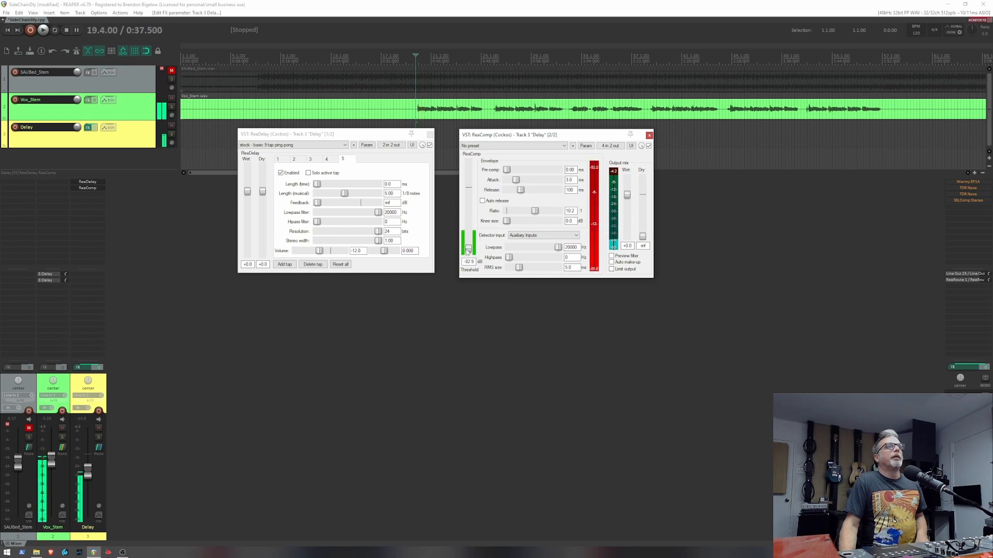
{"action": "left_click_drag", "start_coordinate": [468, 250], "coordinate": [469, 245]}
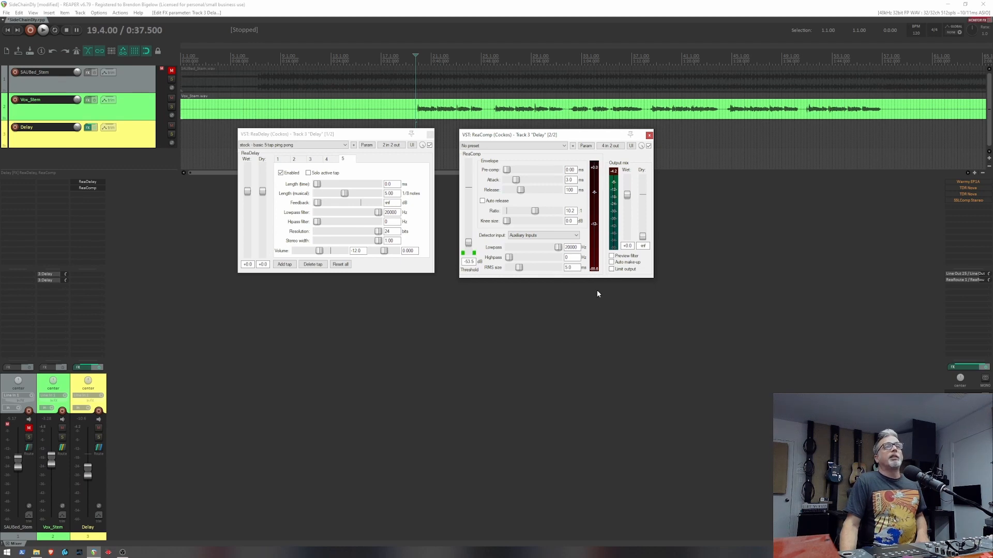
{"action": "key", "text": "space"}
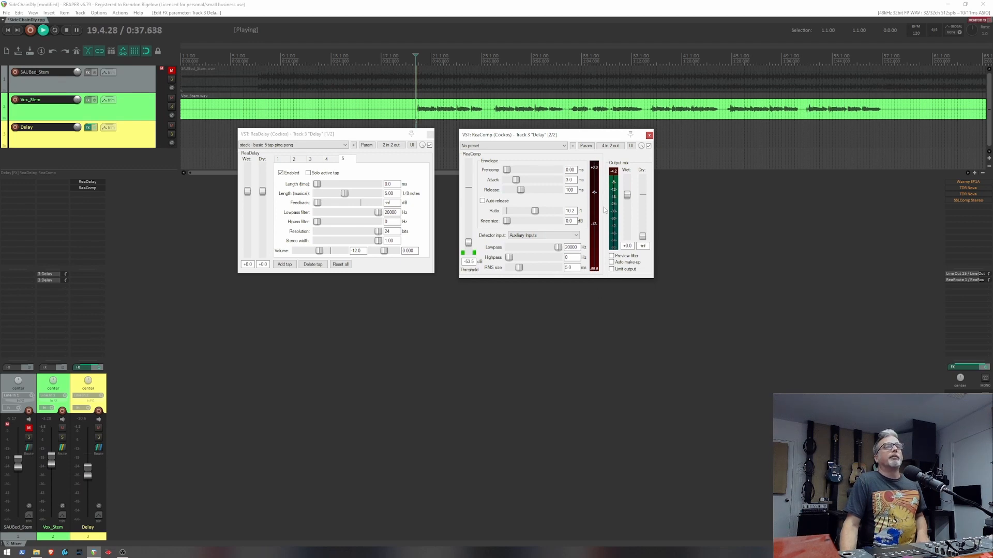
{"action": "key", "text": "space"}
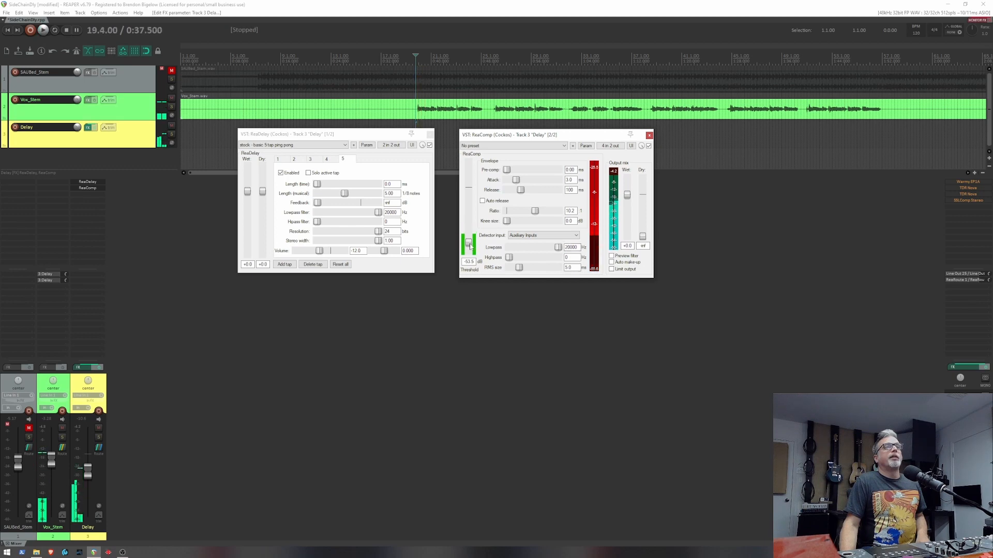
{"action": "mouse_move", "coordinate": [469, 242]}
{"action": "left_mouse_down"}
{"action": "mouse_move", "coordinate": [467, 234]}
{"action": "mouse_move", "coordinate": [469, 244]}
{"action": "left_mouse_up"}
{"action": "key", "text": "space"}
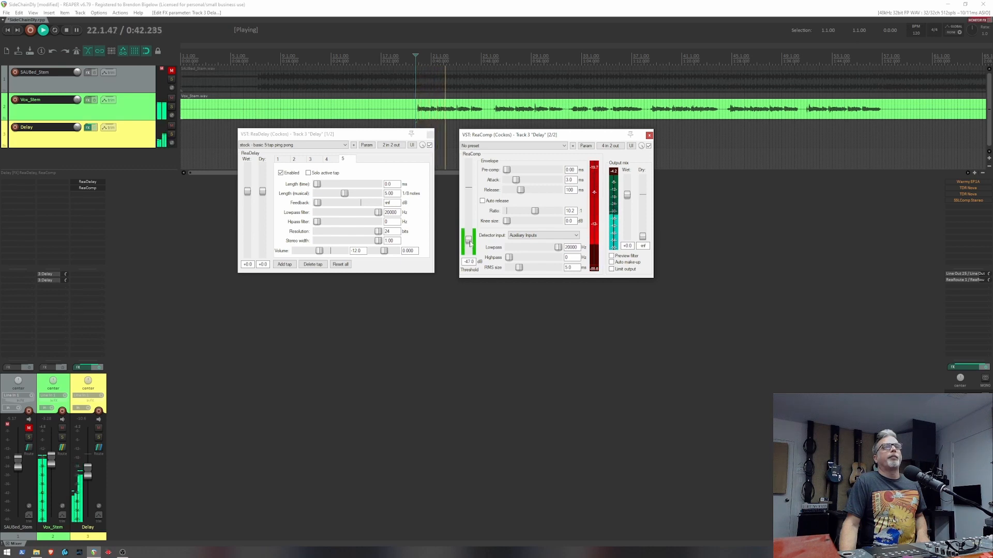
{"action": "key", "text": "space"}
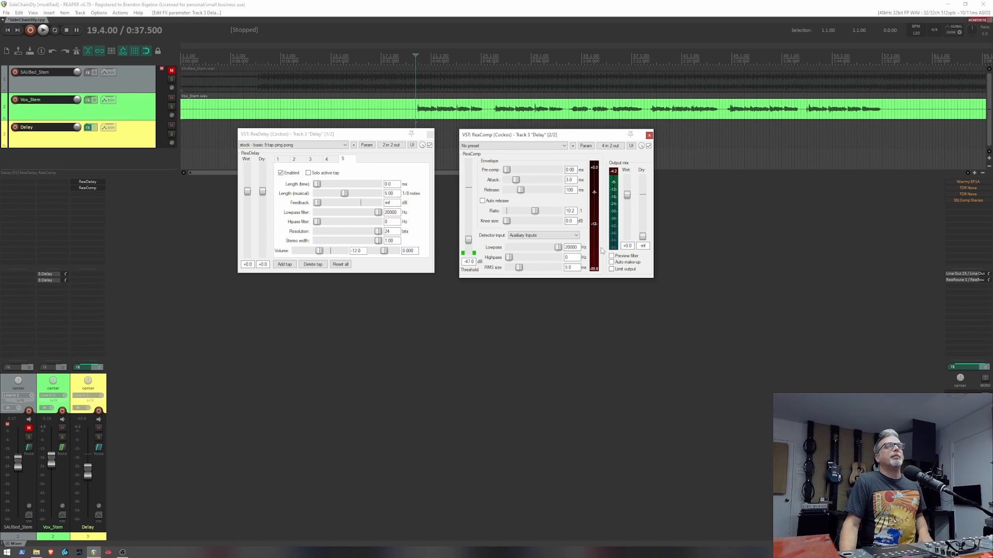
- Play the start of the vocal three times to hear the ducked delay and watch ReaComp's gain reduction
{"action": "key", "text": "space"}
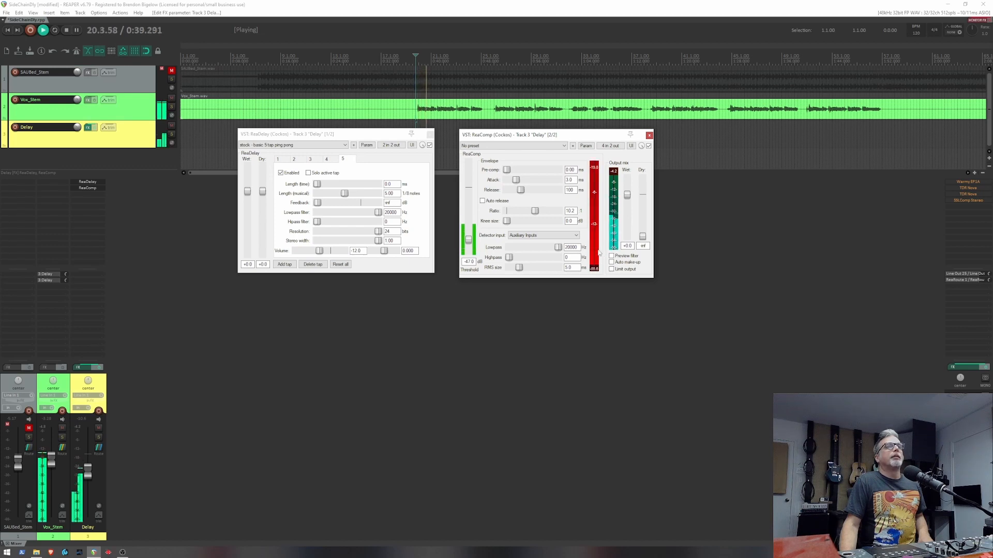
{"action": "key", "text": "space"}
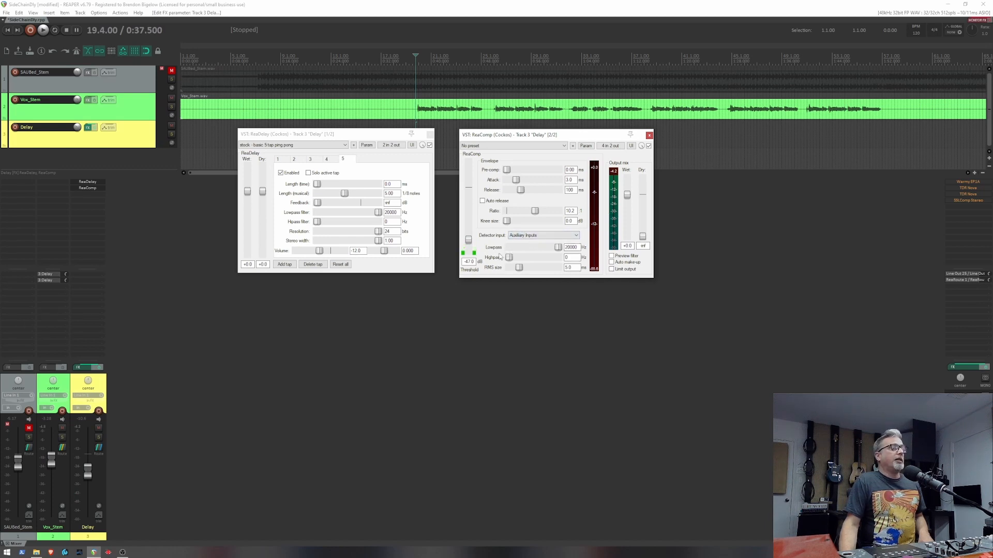
{"action": "key", "text": "space"}
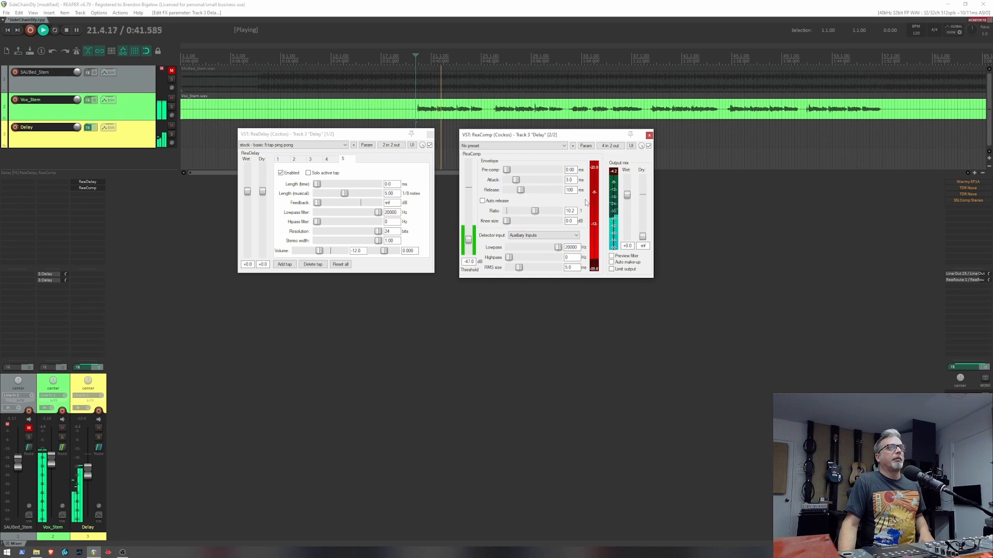
{"action": "key", "text": "space"}
{"action": "key", "text": "space"}
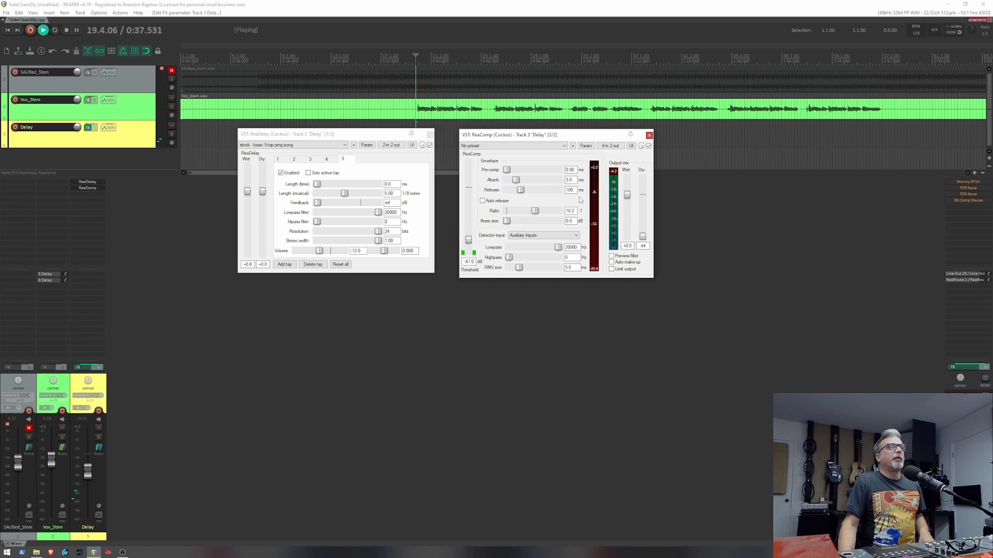
{"action": "key", "text": "space"}
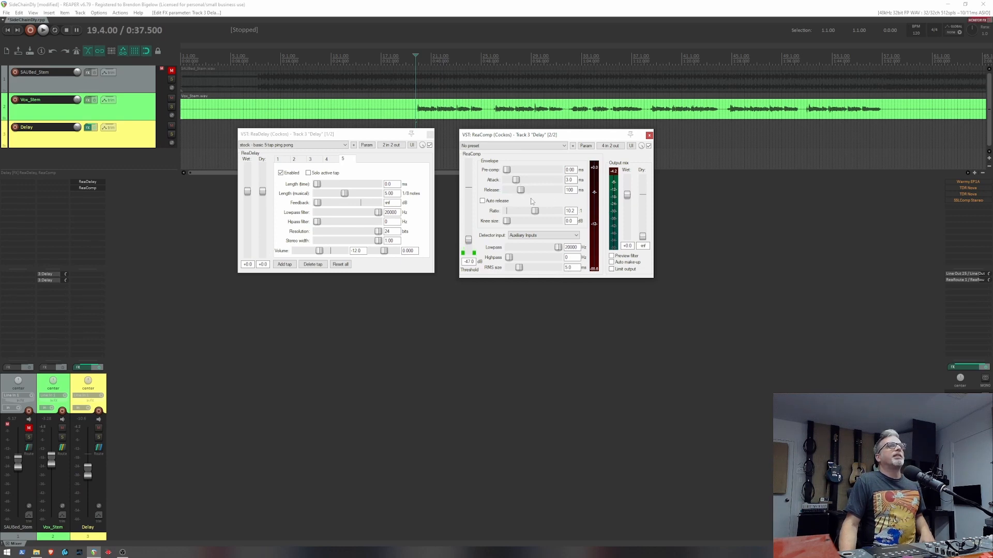
- Shorten ReaComp's release to 30 ms and play the vocal twice to hear the effect
{"action": "left_click_drag", "start_coordinate": [520, 191], "coordinate": [515, 201]}
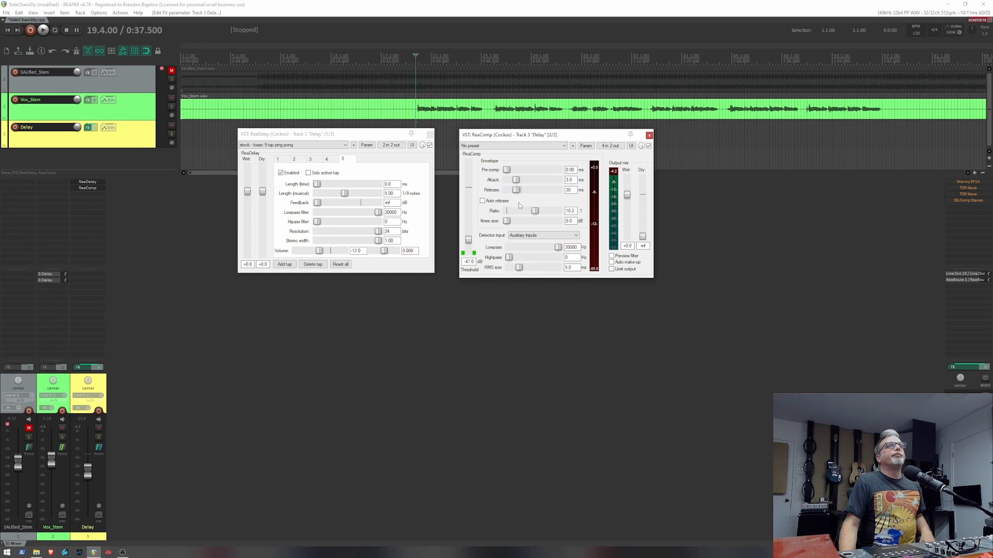
{"action": "key", "text": "space"}
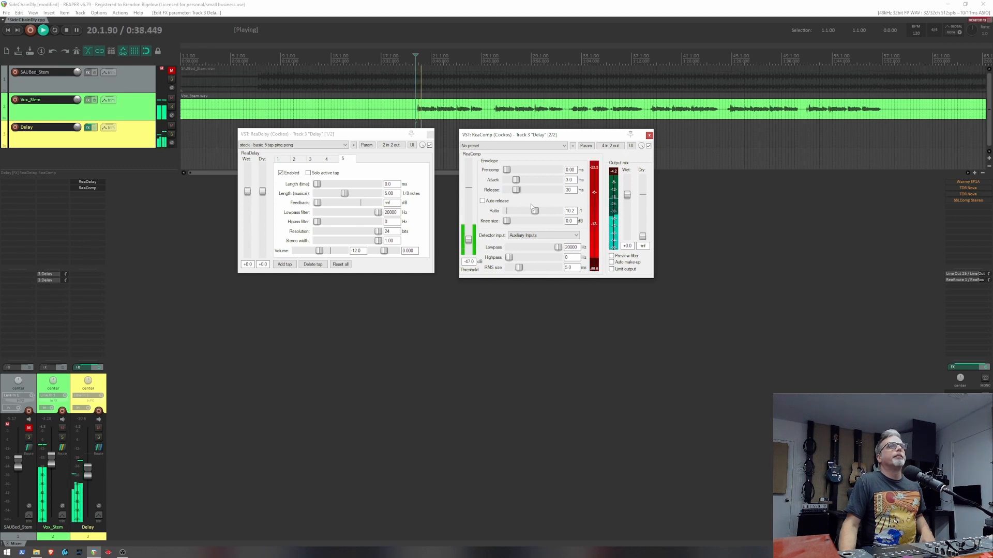
{"action": "key", "text": "space"}
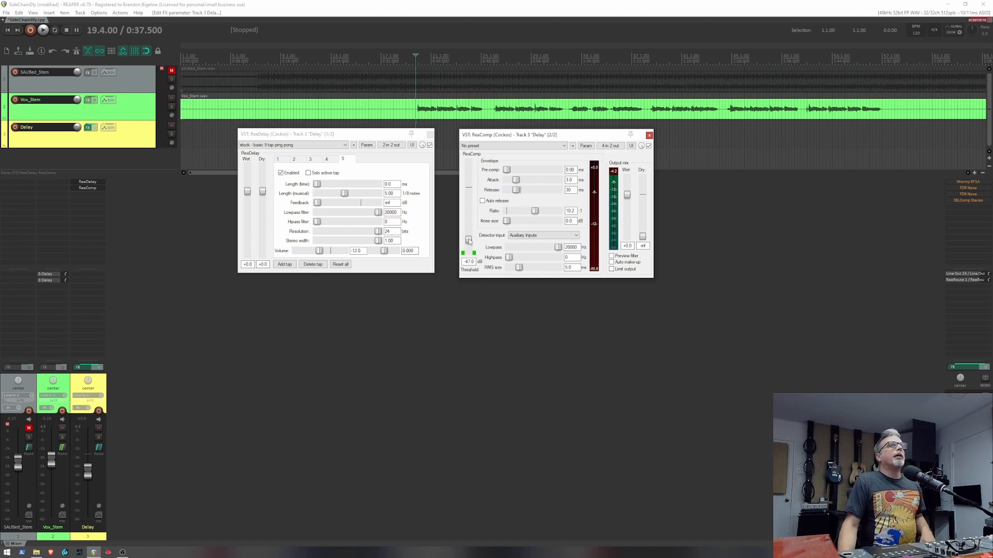
{"action": "key", "text": "space"}
{"action": "key", "text": "space"}
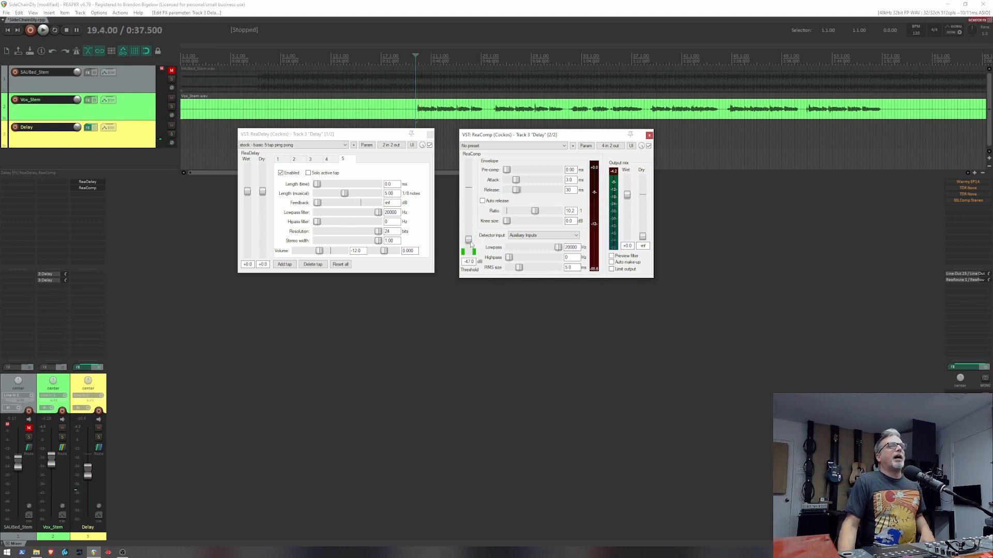
- Try ReaComp's threshold at -inf and -43.1 dB with vocal playback, and set it to -49.0 dB
{"action": "left_click_drag", "start_coordinate": [469, 242], "coordinate": [470, 254]}
{"action": "key", "text": "space"}
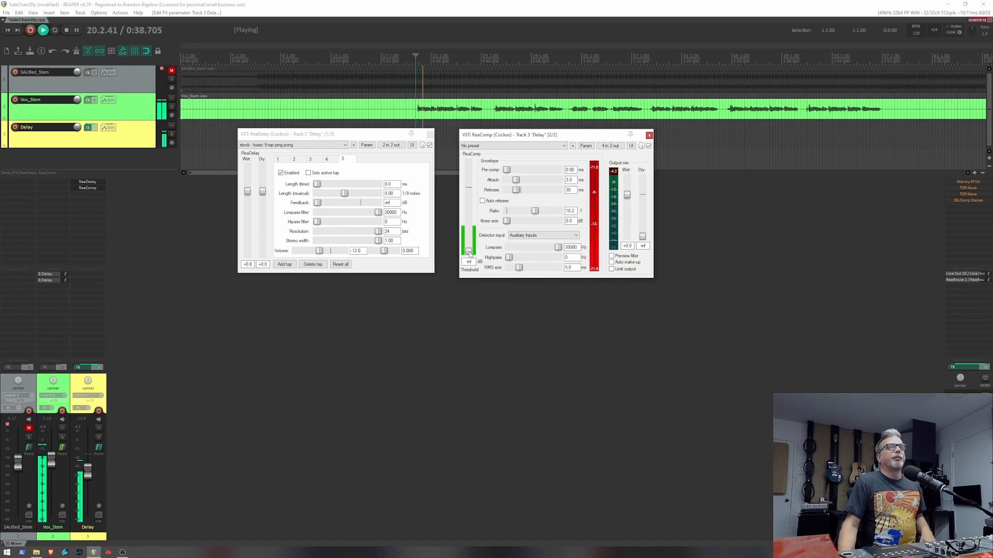
{"action": "key", "text": "space"}
{"action": "left_click_drag", "start_coordinate": [469, 254], "coordinate": [467, 239]}
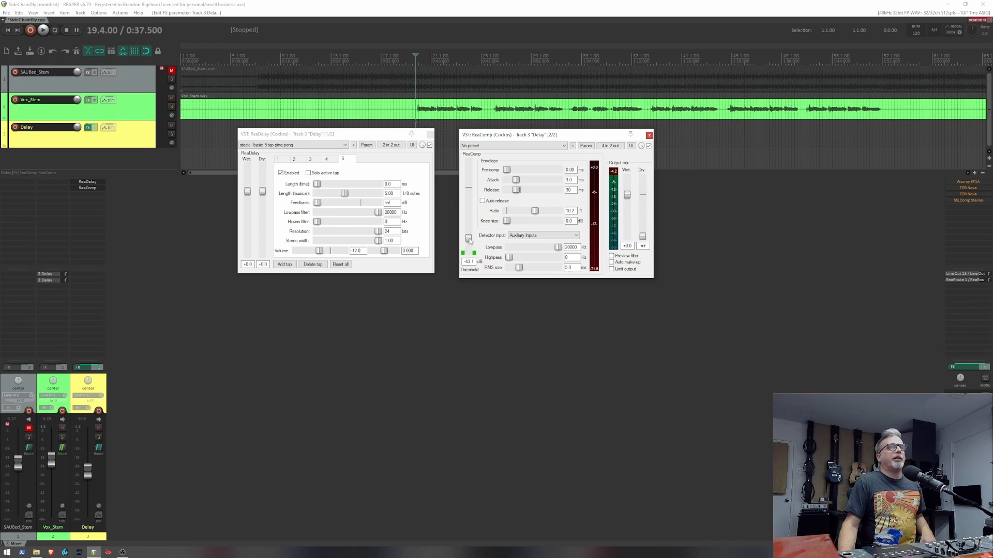
{"action": "key", "text": "space"}
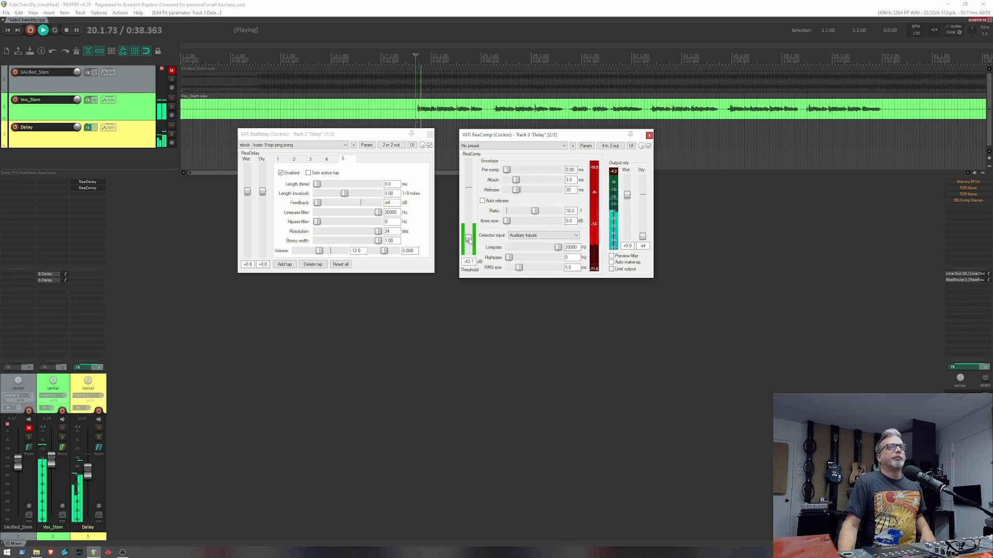
{"action": "left_click_drag", "start_coordinate": [469, 241], "coordinate": [470, 242]}
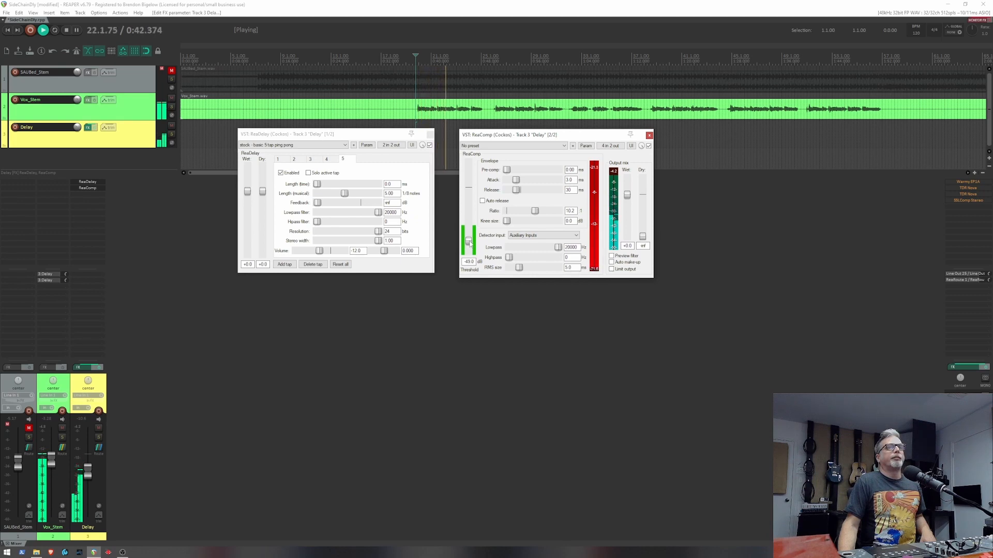
{"action": "key", "text": "space"}
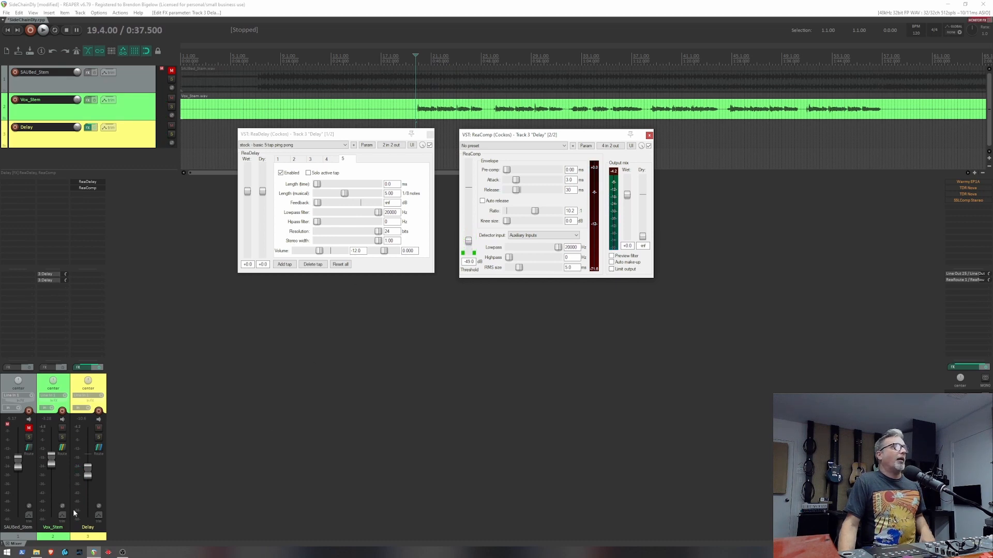
- Raise the Delay track's volume, play the vocal from 23.1.00, and lower the Delay volume slightly during playback
{"action": "mouse_move", "coordinate": [88, 473]}
{"action": "left_mouse_down"}
{"action": "mouse_move", "coordinate": [87, 432]}
{"action": "mouse_move", "coordinate": [83, 473]}
{"action": "mouse_move", "coordinate": [87, 454]}
{"action": "mouse_move", "coordinate": [87, 464]}
{"action": "left_mouse_up"}
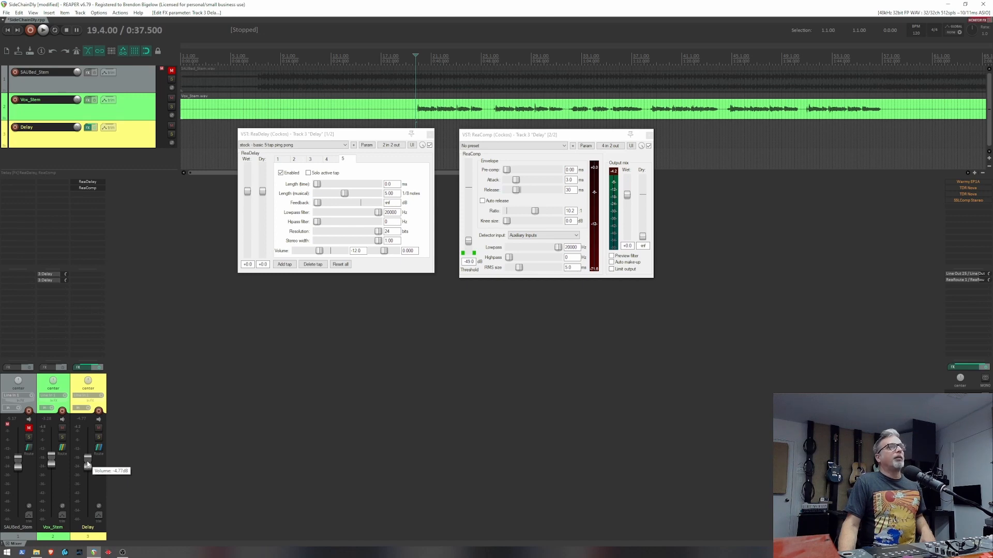
{"action": "left_click_drag", "start_coordinate": [86, 464], "coordinate": [87, 463]}
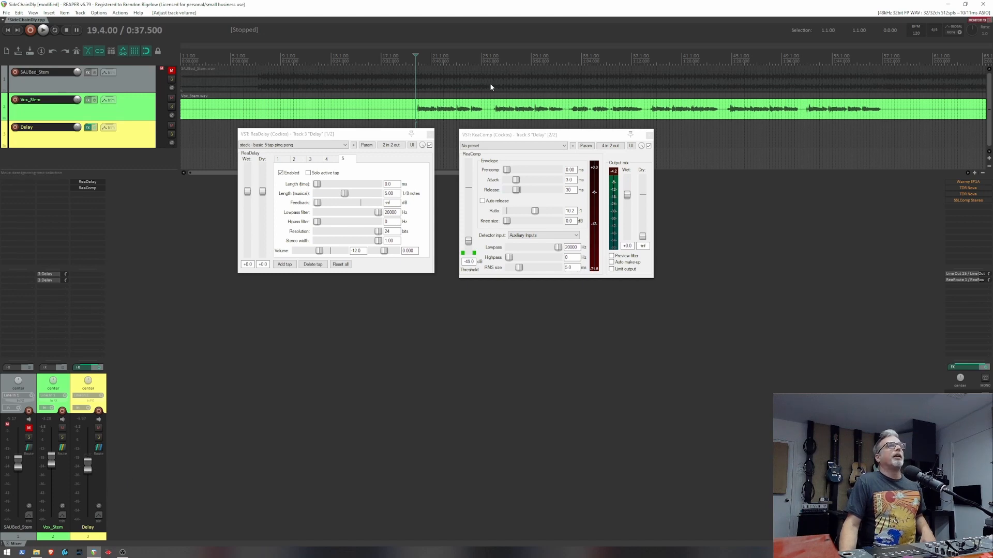
{"action": "left_click", "coordinate": [456, 94]}
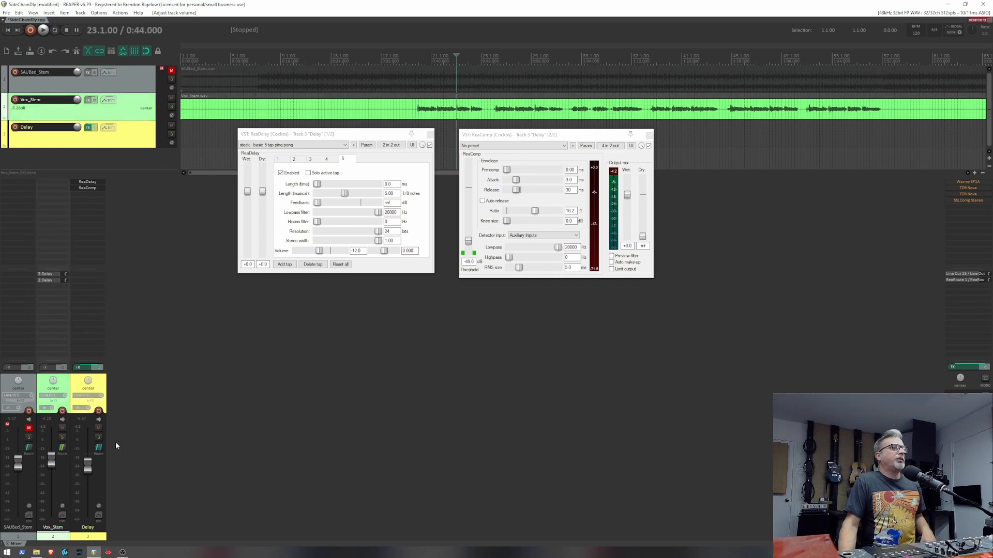
{"action": "key", "text": "space"}
{"action": "mouse_move", "coordinate": [88, 467]}
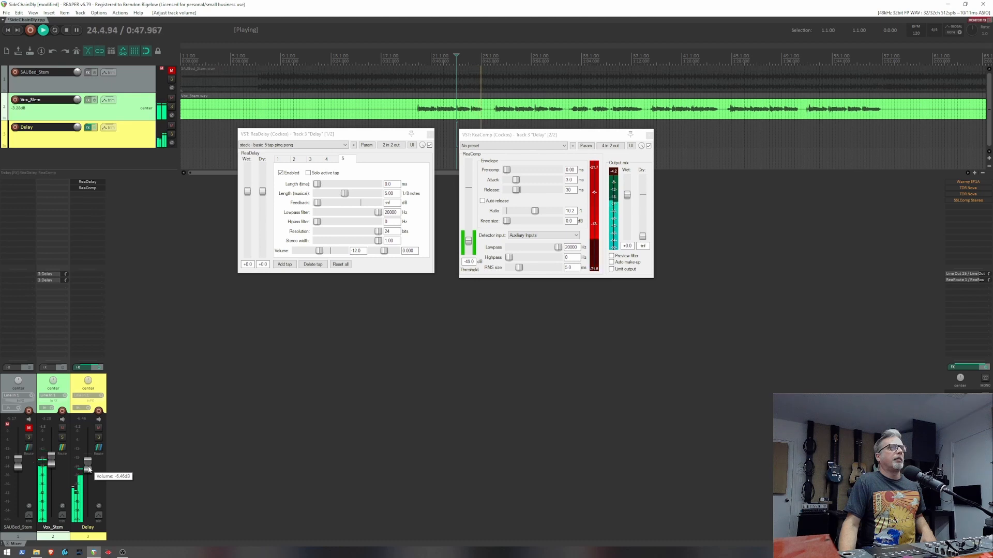
{"action": "left_click_drag", "start_coordinate": [88, 469], "coordinate": [89, 472]}
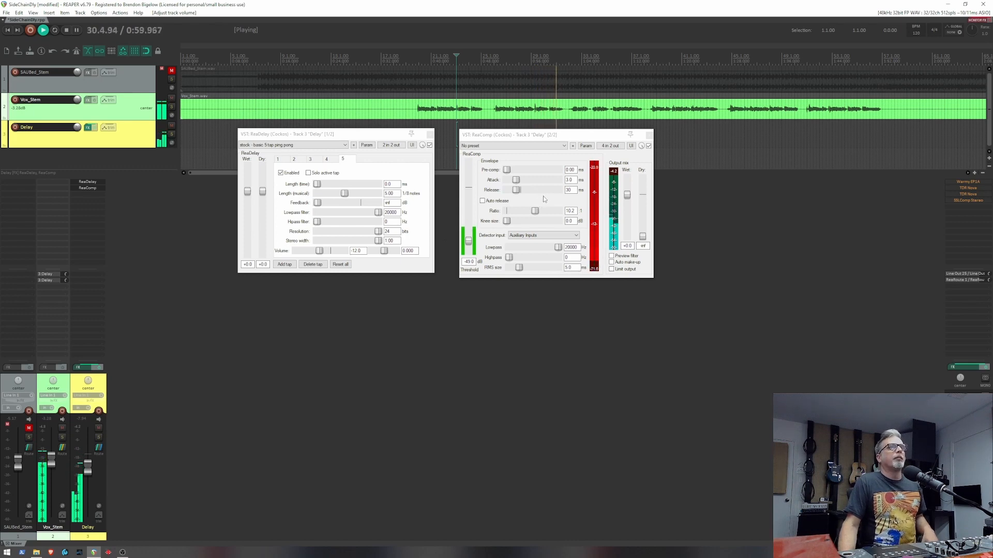
- Try ReaComp's release at 62 ms and 89 ms with vocal playback, and set it to 122 ms
{"action": "key", "text": "space"}
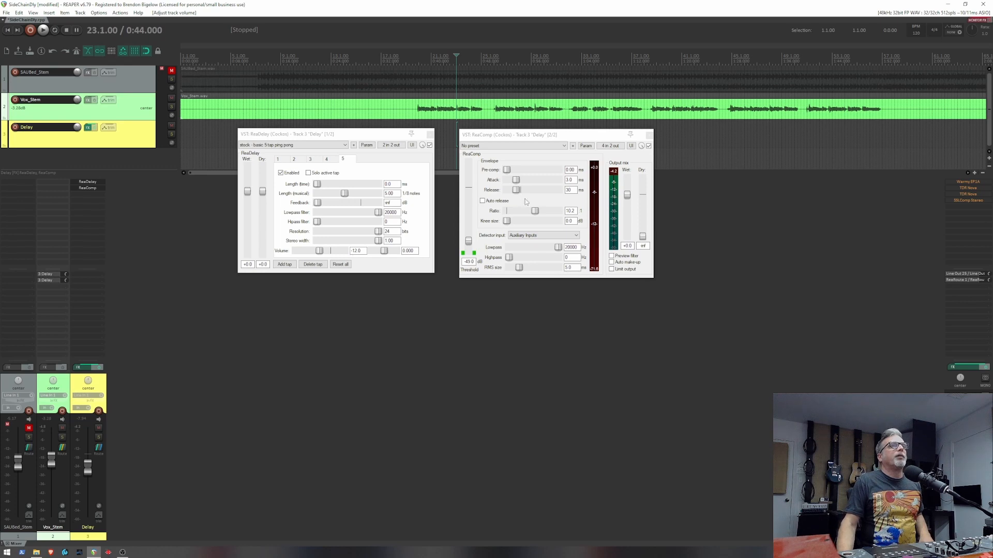
{"action": "left_click_drag", "start_coordinate": [516, 190], "coordinate": [522, 194]}
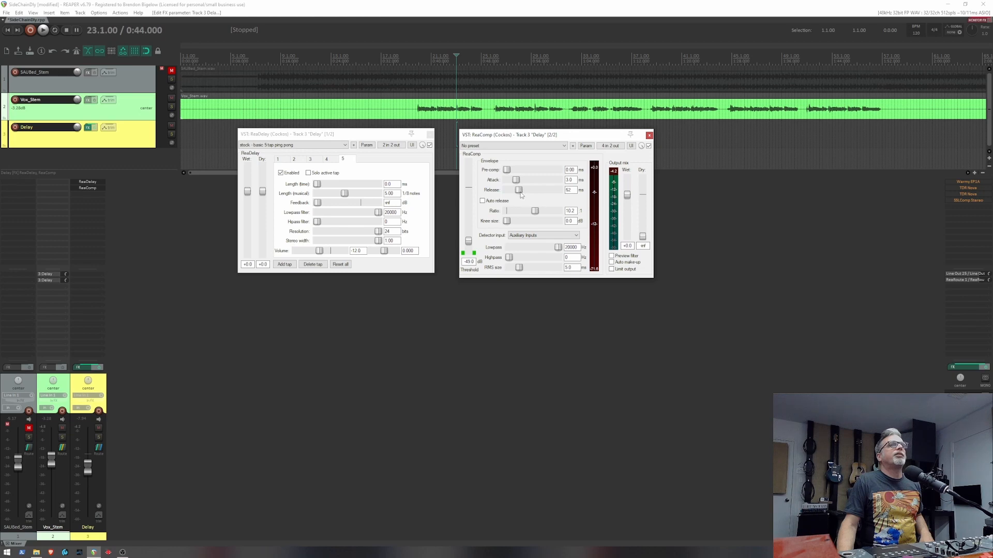
{"action": "key", "text": "space"}
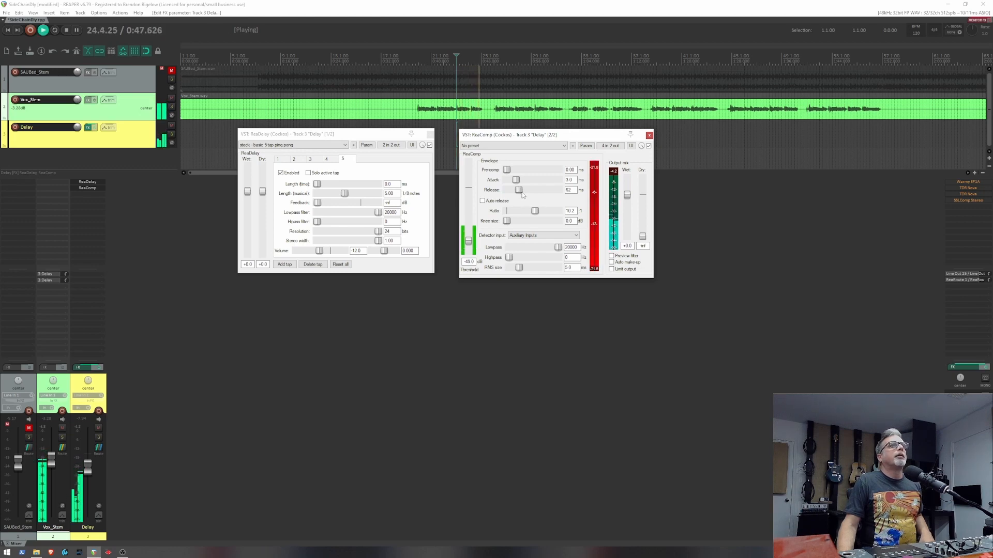
{"action": "left_click_drag", "start_coordinate": [519, 190], "coordinate": [523, 196]}
{"action": "key", "text": "space"}
{"action": "key", "text": "space"}
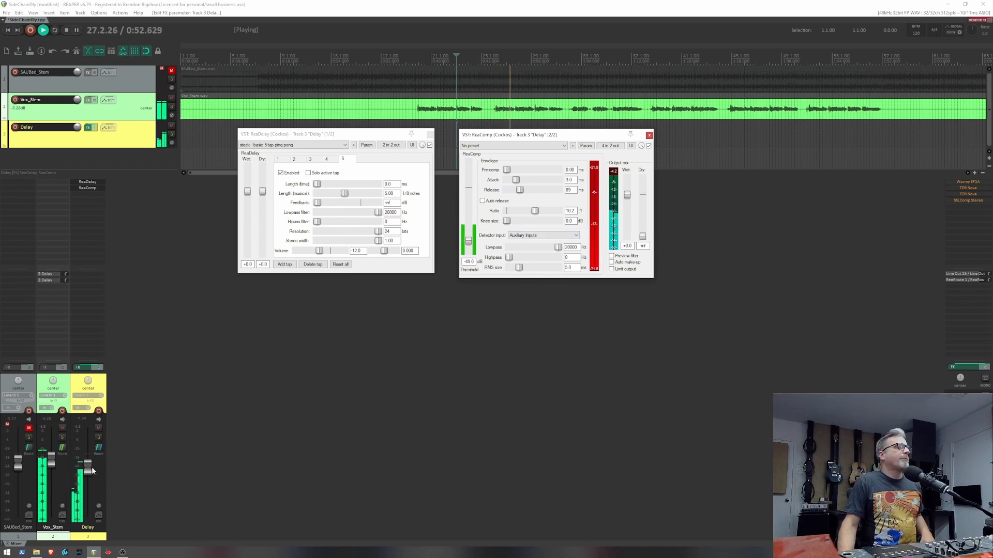
{"action": "mouse_move", "coordinate": [92, 470]}
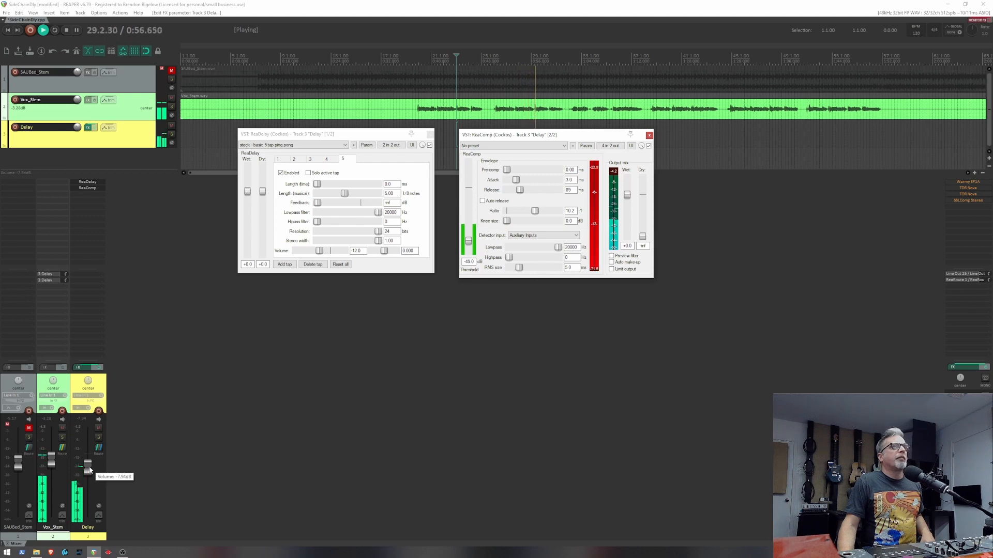
{"action": "key", "text": "space"}
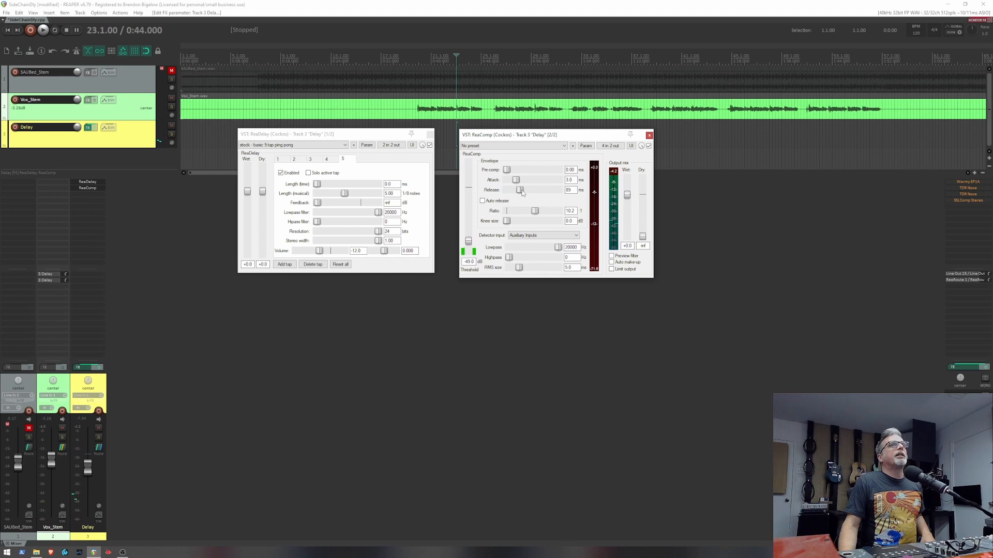
{"action": "scroll", "coordinate": [522, 192], "scroll_direction": "up", "scroll_amount": 5}
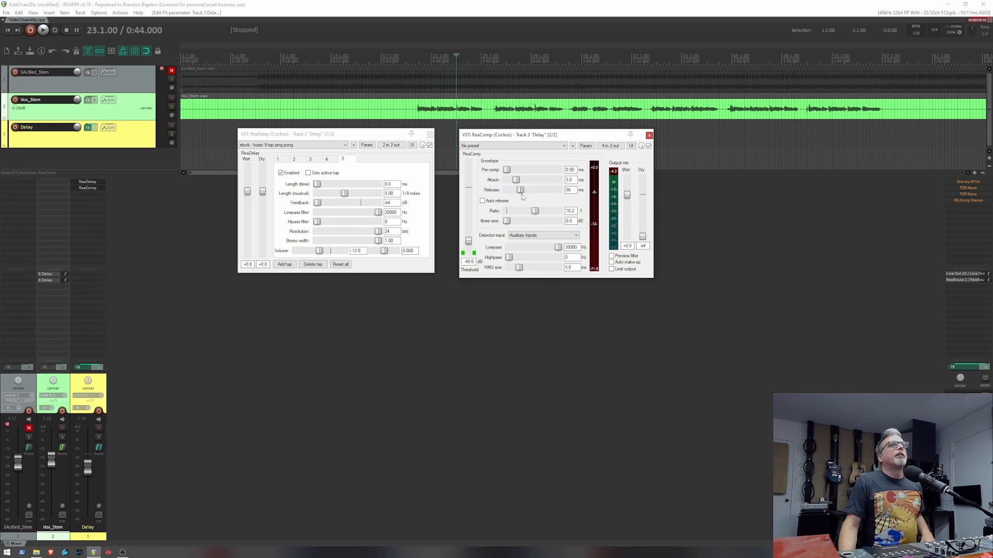
{"action": "scroll", "coordinate": [523, 197], "scroll_direction": "up", "scroll_amount": 2}
{"action": "key", "text": "space"}
{"action": "key", "text": "space"}
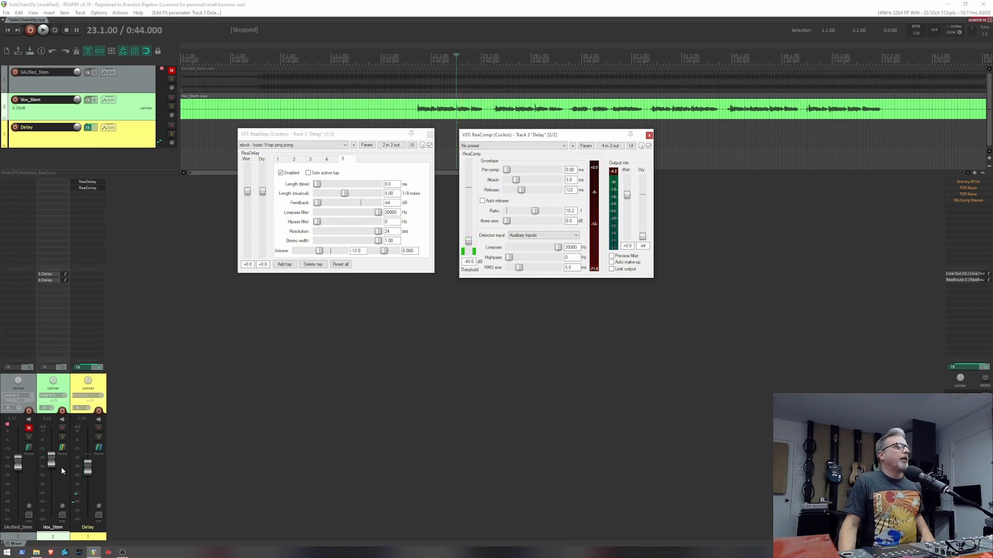
- Lower the Delay track's volume slightly and play the vocal from 23.1.00 to hear the new level
{"action": "left_click_drag", "start_coordinate": [88, 469], "coordinate": [88, 472]}
{"action": "key", "text": "space"}
{"action": "key", "text": "space"}
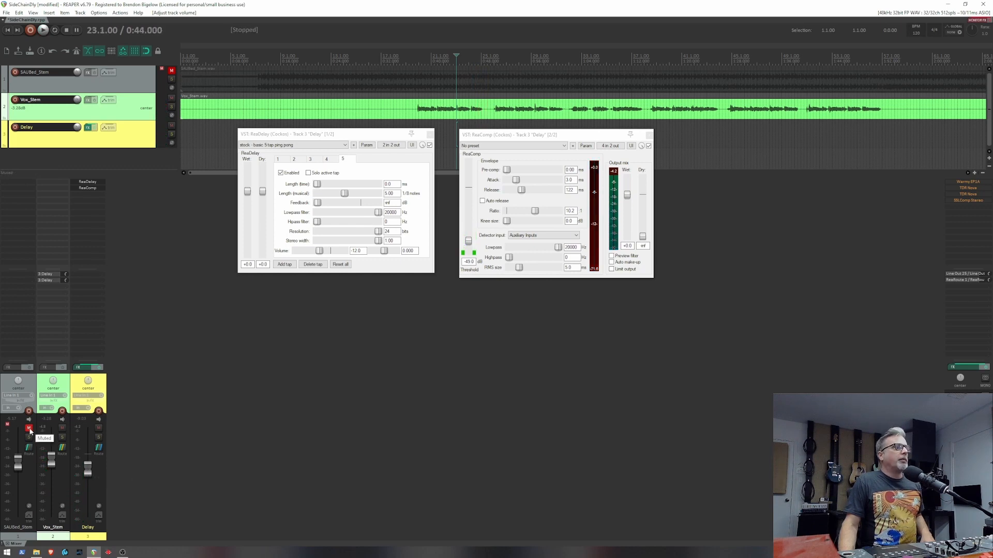
- Unmute the SAUBed_Stem track and play the mix to hear the ducked delay with the backing
{"action": "left_click", "coordinate": [29, 428]}
{"action": "key", "text": "space"}
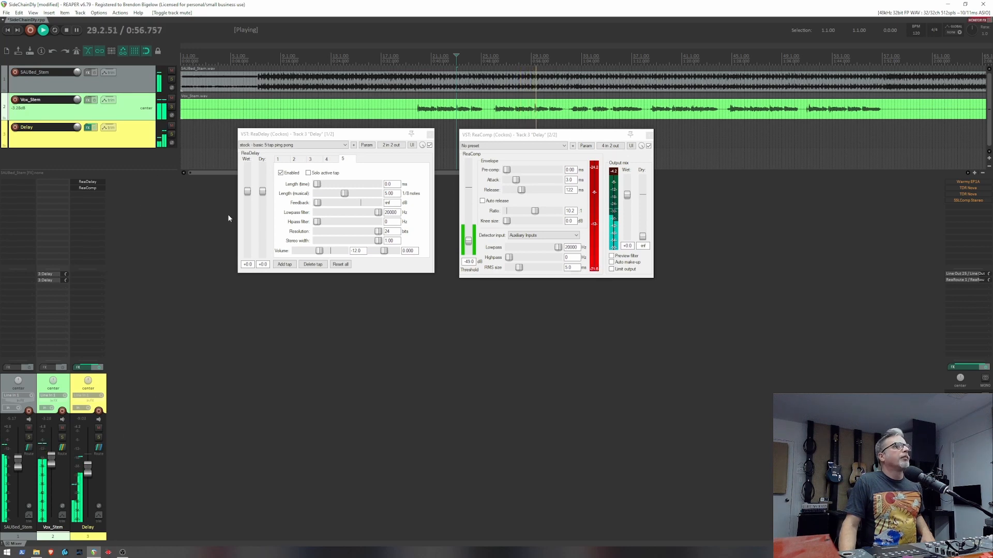
{"action": "key", "text": "space"}
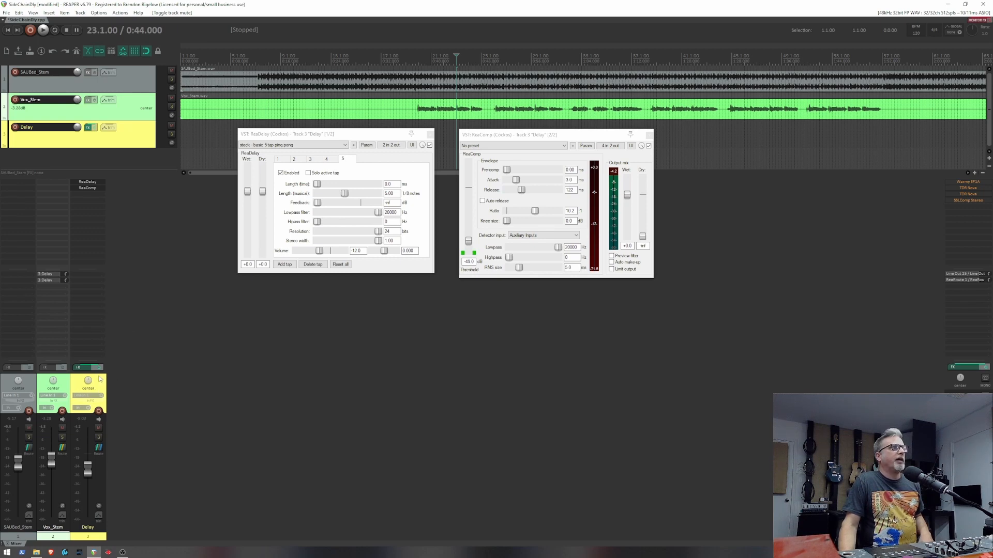
- Close and reopen ReaDelay on the Delay track, and reposition the ReaDelay and ReaComp windows to review both plug-ins
{"action": "left_click_drag", "start_coordinate": [337, 128], "coordinate": [318, 136]}
{"action": "left_click", "coordinate": [95, 183]}
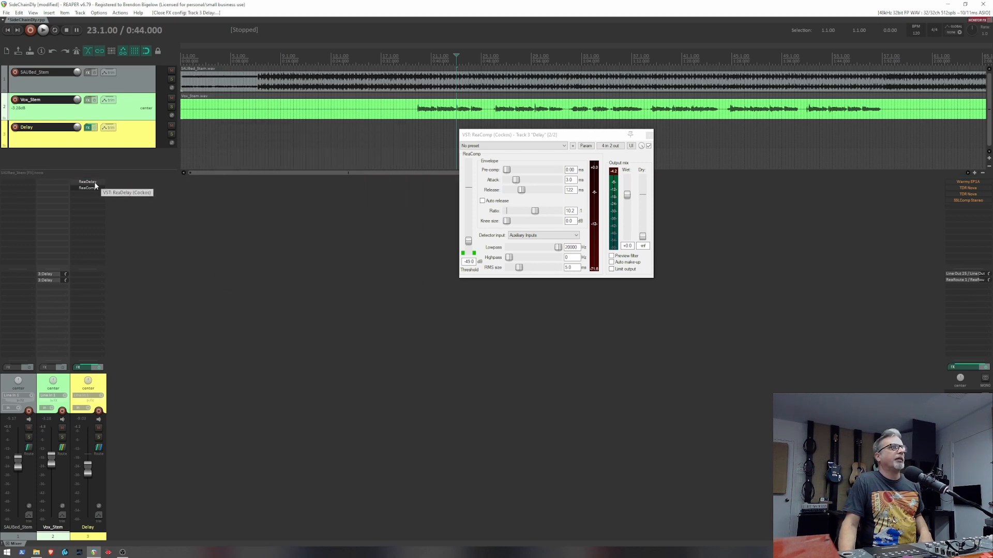
{"action": "left_click", "coordinate": [94, 182]}
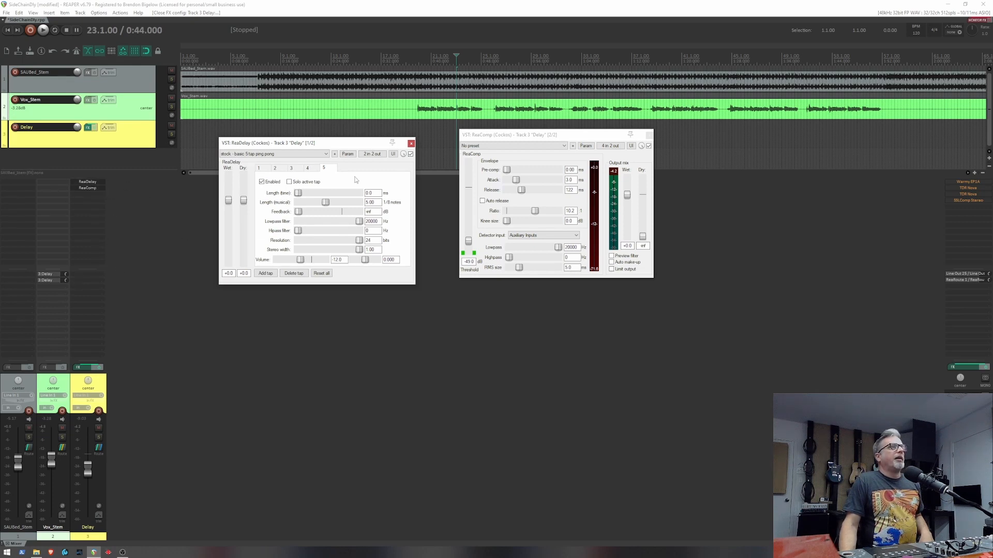
{"action": "mouse_move", "coordinate": [537, 138]}
{"action": "left_mouse_down"}
{"action": "mouse_move", "coordinate": [544, 191]}
{"action": "mouse_move", "coordinate": [529, 146]}
{"action": "left_mouse_up"}
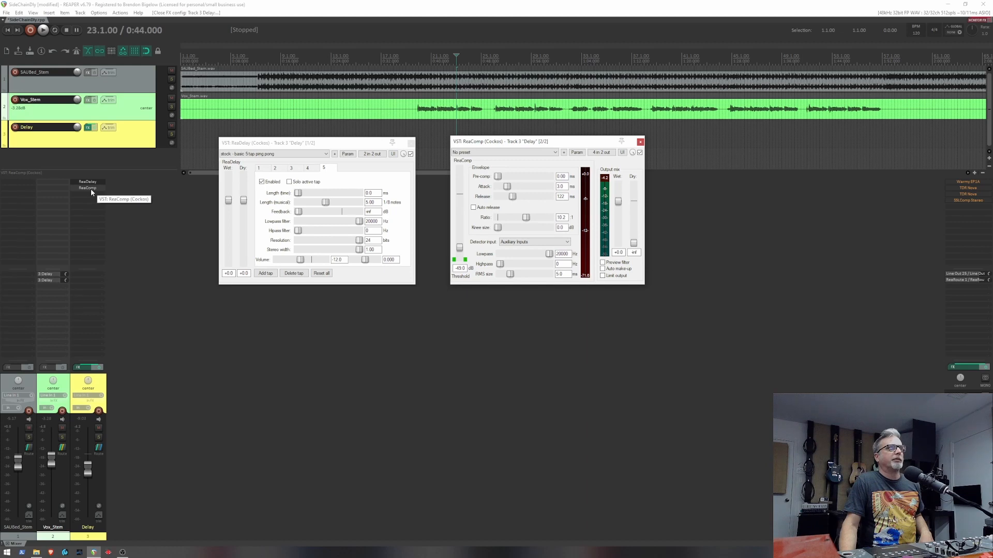
- Examine the channel routing of both Vox_Stem sends to Delay, first the 1/2 send and then the 3/4 send
{"action": "left_click", "coordinate": [52, 276]}
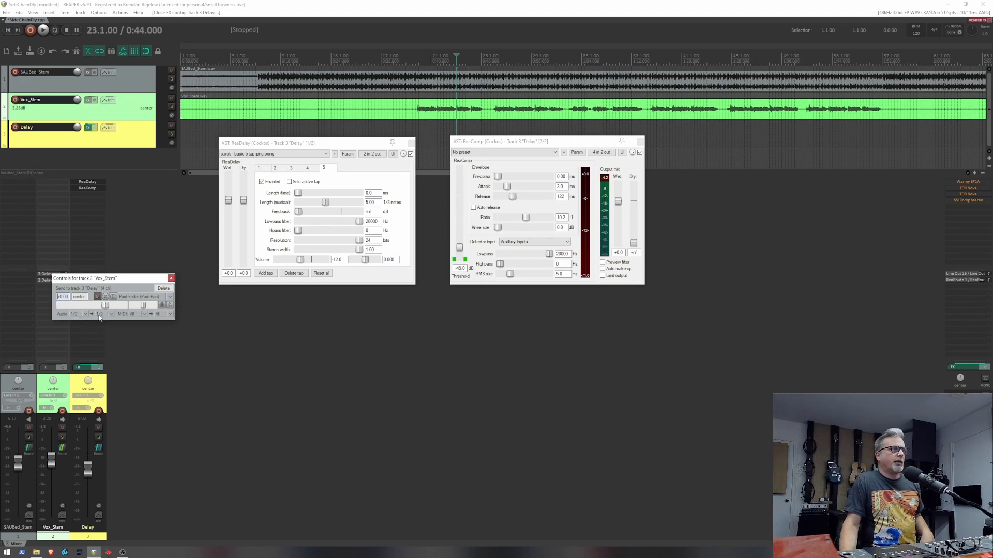
{"action": "left_click", "coordinate": [171, 278]}
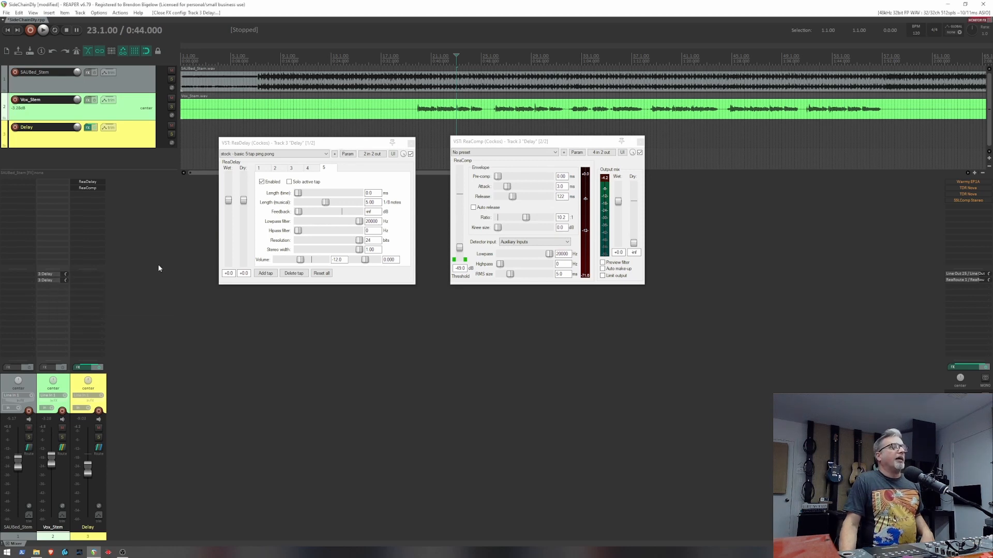
{"action": "mouse_move", "coordinate": [531, 142]}
{"action": "left_mouse_down"}
{"action": "mouse_move", "coordinate": [496, 143]}
{"action": "mouse_move", "coordinate": [520, 143]}
{"action": "left_mouse_up"}
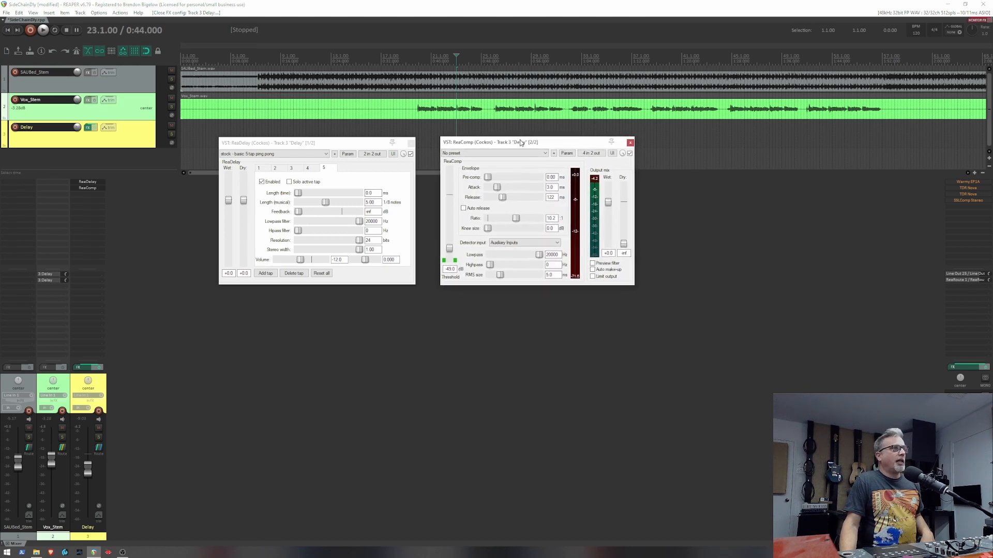
{"action": "left_click", "coordinate": [51, 280]}
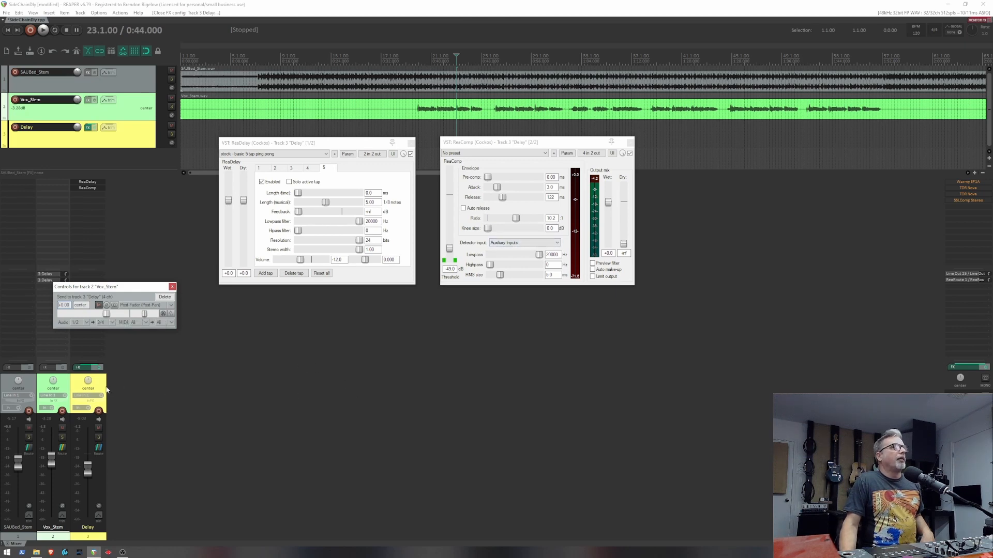
{"action": "left_click", "coordinate": [172, 286]}
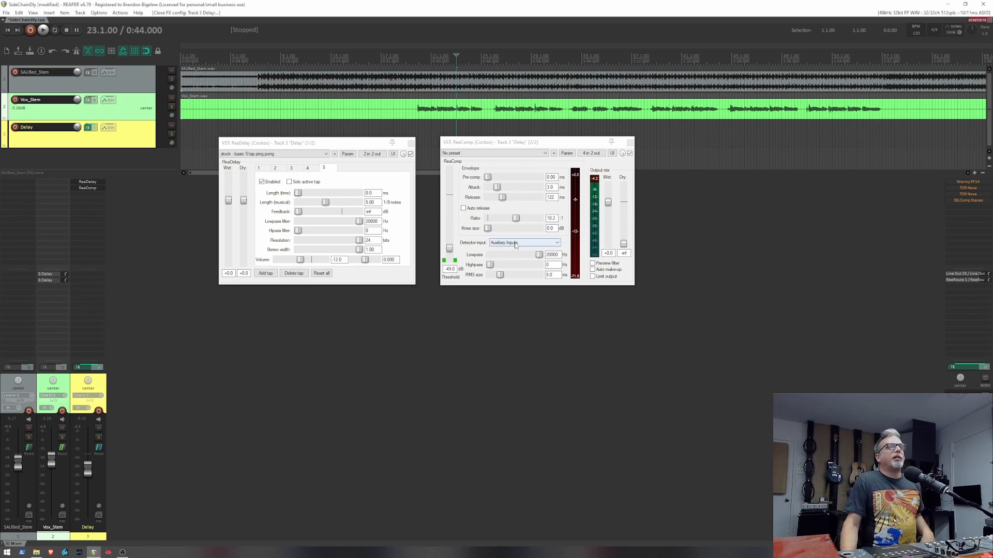
- Examine ReaComp's detector input options, keeping Auxiliary Inputs selected
{"action": "left_click", "coordinate": [539, 144]}
{"action": "left_click_drag", "start_coordinate": [540, 144], "coordinate": [540, 147]}
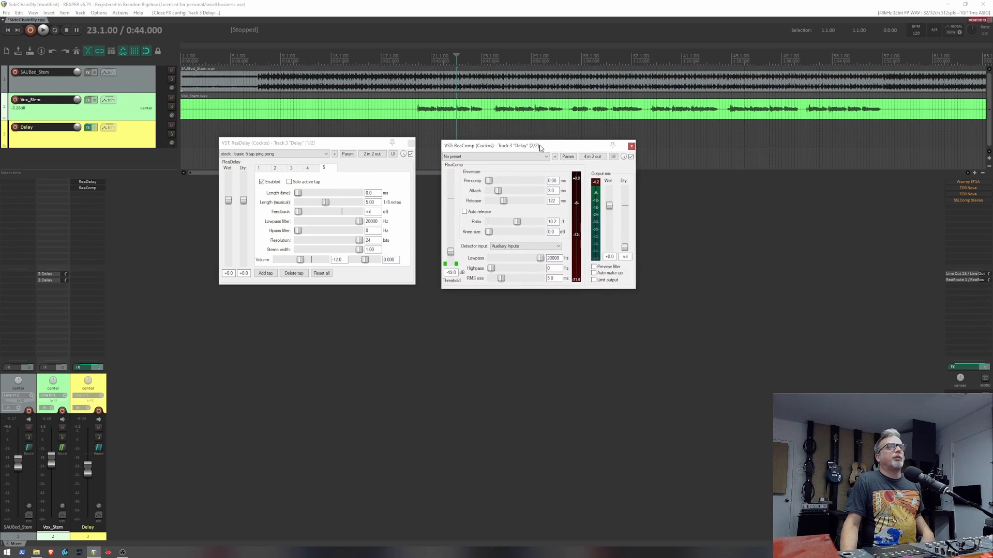
{"action": "left_click", "coordinate": [515, 246]}
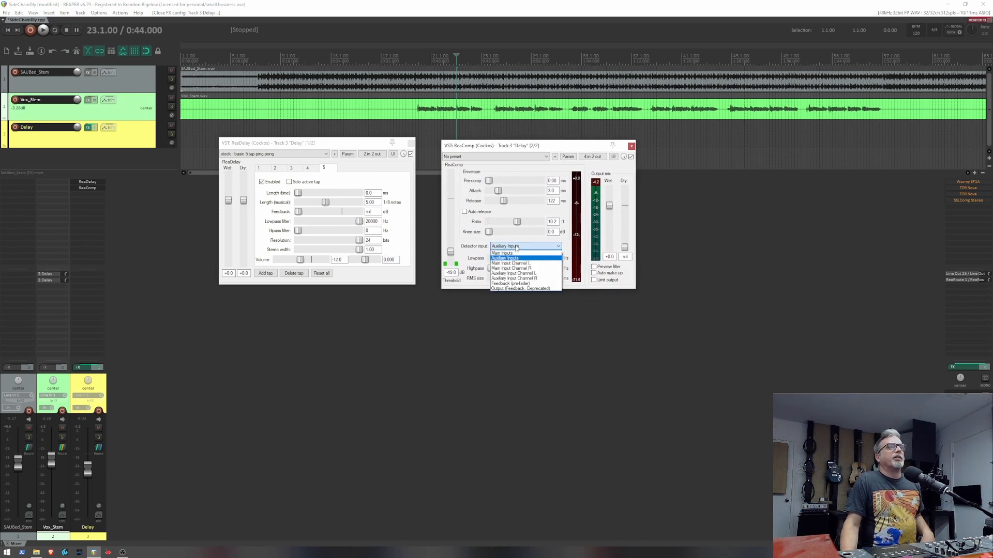
{"action": "left_click", "coordinate": [516, 247]}
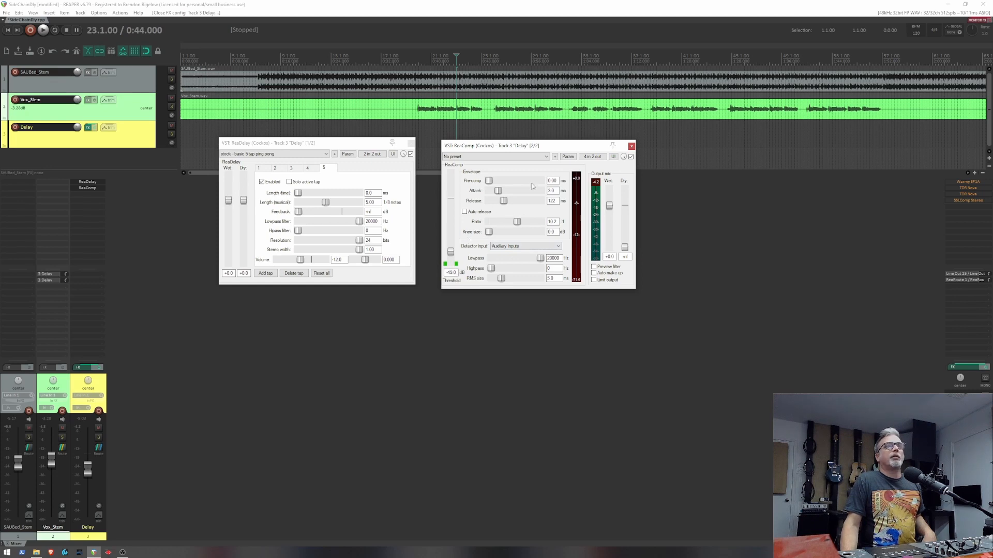
{"action": "left_click_drag", "start_coordinate": [557, 146], "coordinate": [556, 147]}
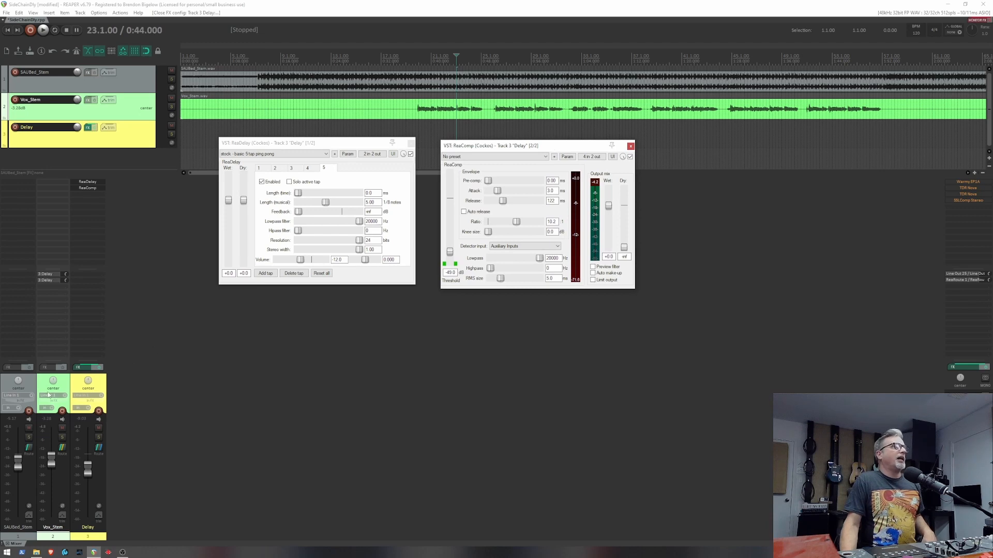
- Mute the SAUBed_Stem track and play the vocal with its ducked delay twice from 23.1.00
{"action": "left_click", "coordinate": [30, 427]}
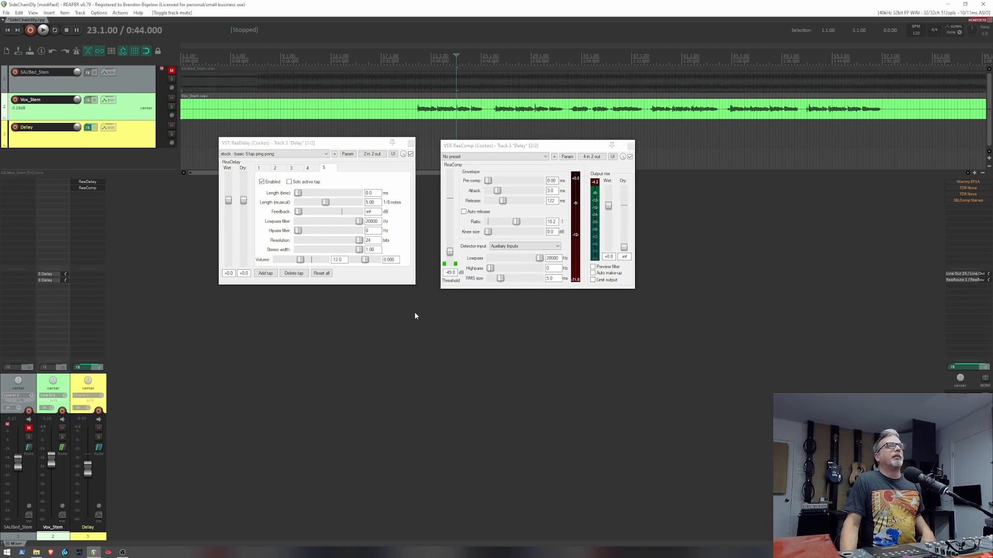
{"action": "key", "text": "space"}
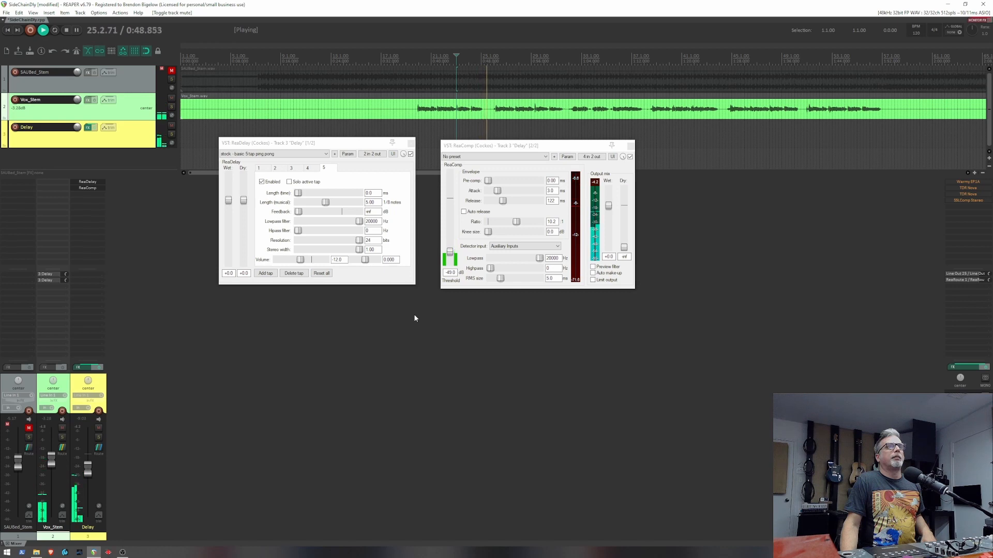
{"action": "key", "text": "space"}
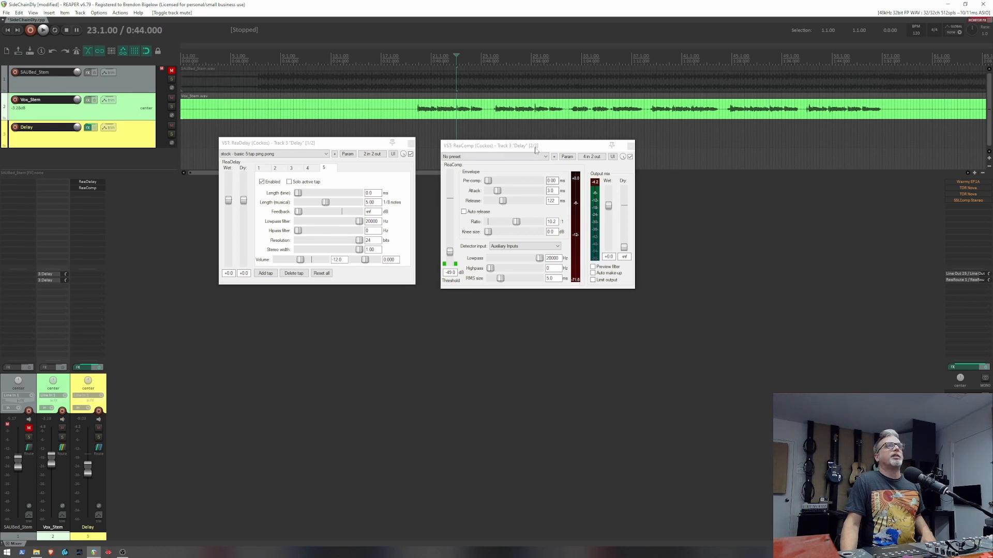
{"action": "key", "text": "space"}
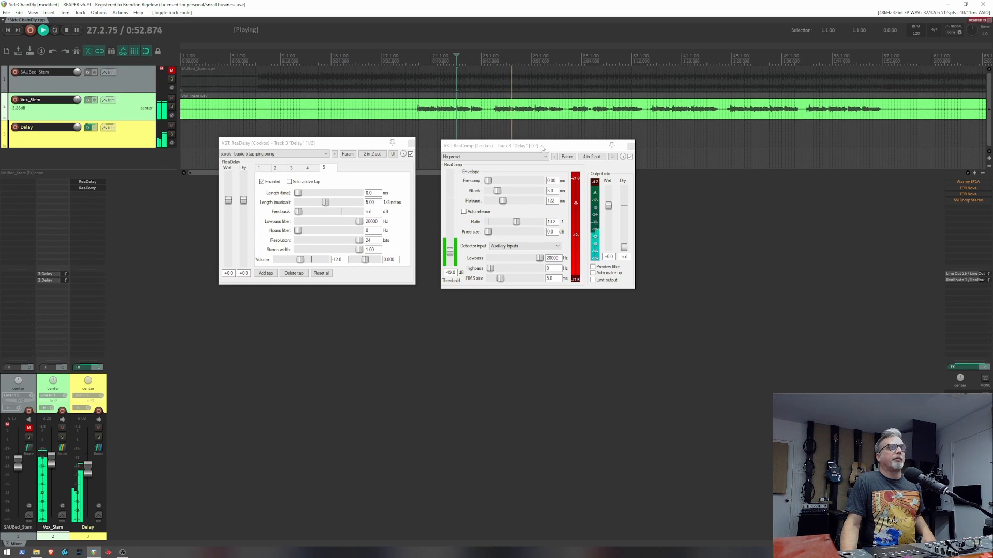
{"action": "key", "text": "space"}
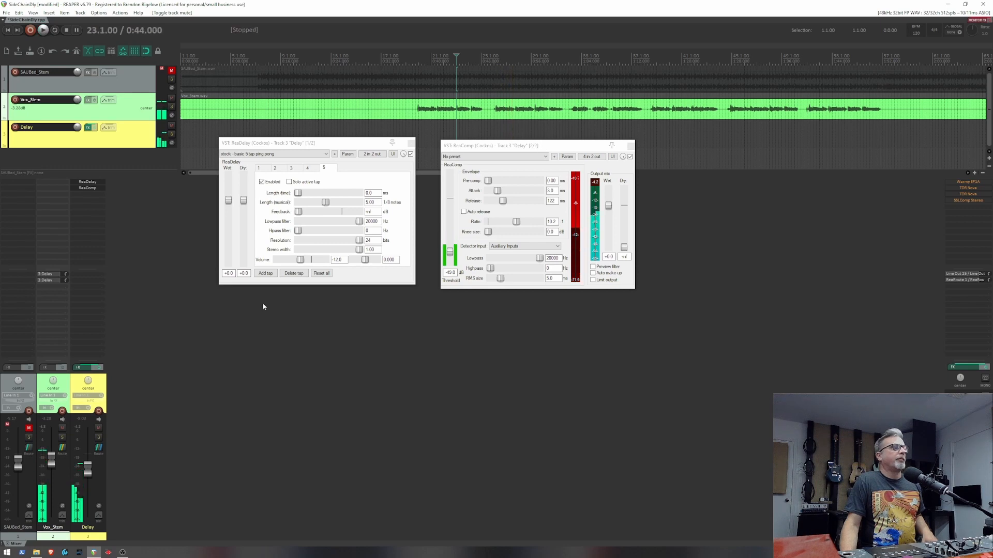
- Restore the SAUBed_Stem track to the mix and play all tracks from 23.1.00
{"action": "left_click", "coordinate": [28, 428]}
{"action": "key", "text": "space"}
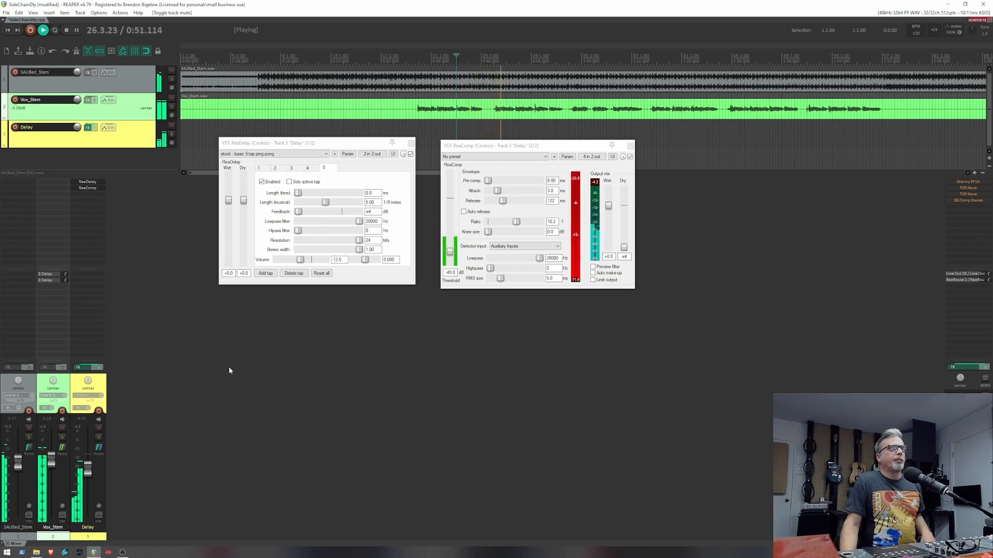
{"action": "key", "text": "space"}
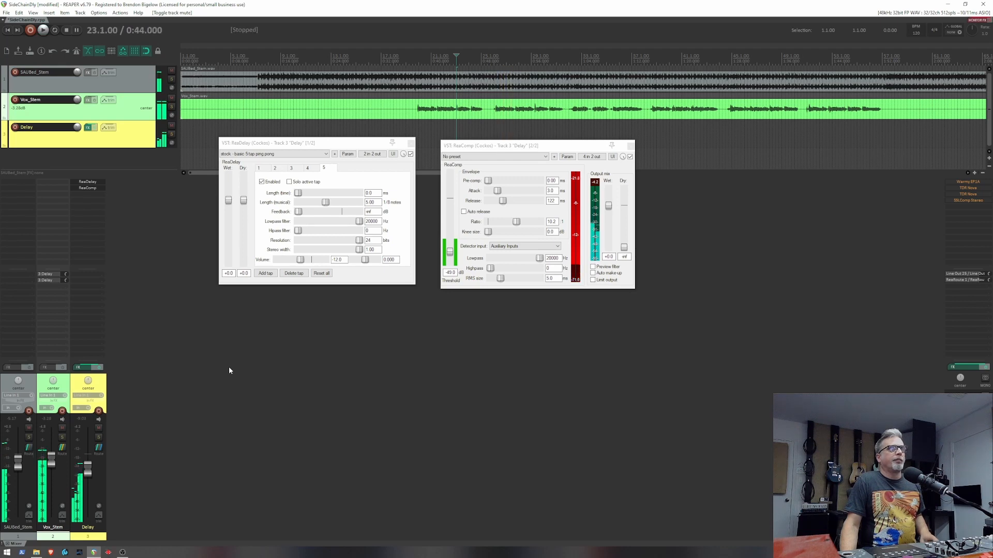